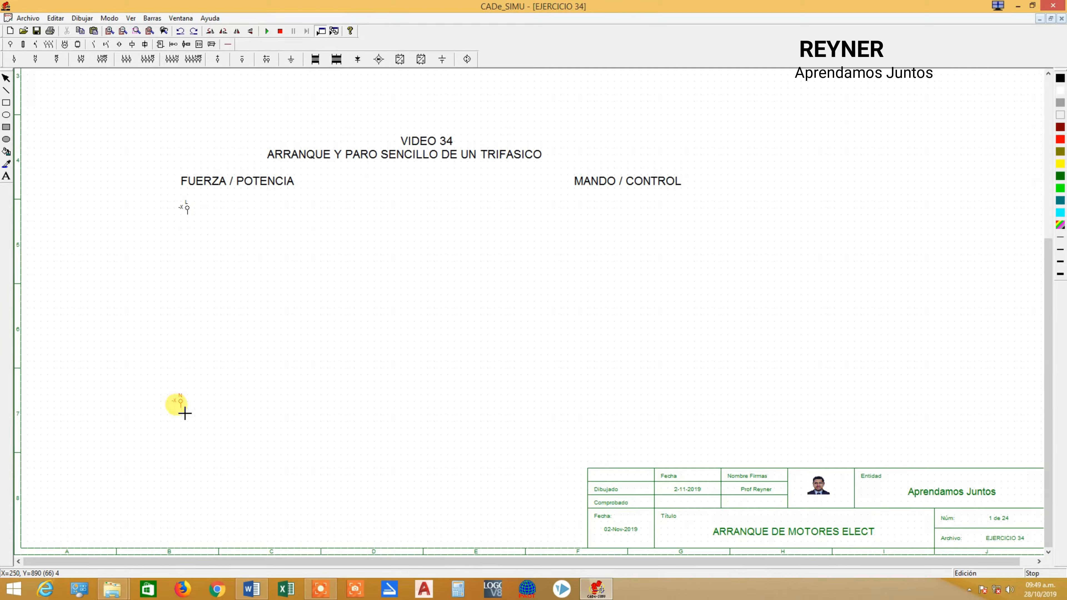
Stop placing symbols and delete the single L supply terminal below the FUERZA / POTENCIA heading.
{"action": "key", "text": "Escape"}
{"action": "left_click_drag", "start_coordinate": [185, 214], "coordinate": [503, 218]}
{"action": "key", "text": "Delete"}
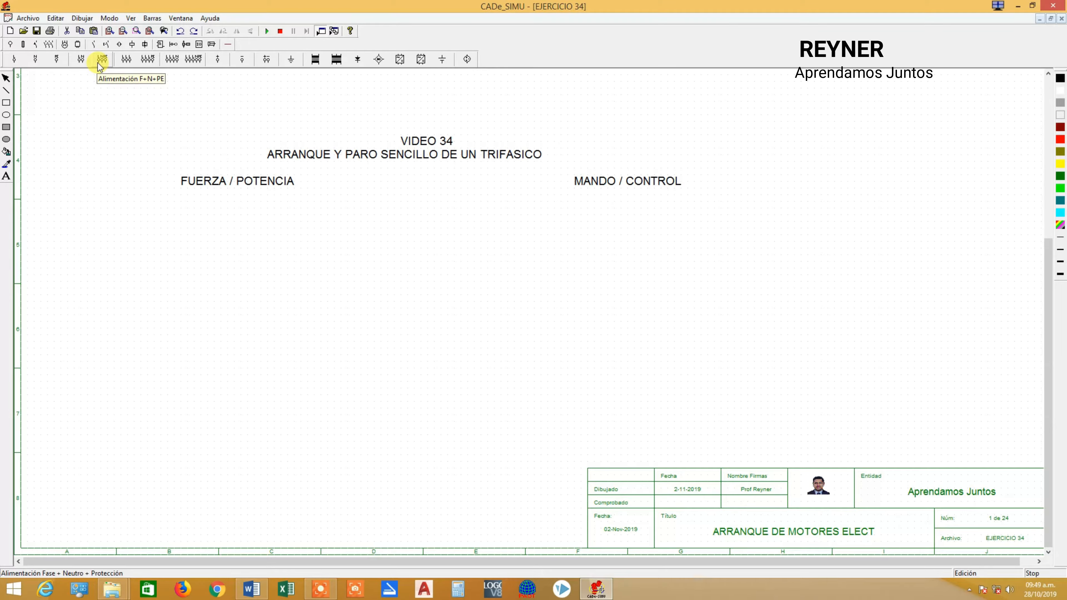
Place an L1 + L2 + L3 + PE power supply below the FUERZA / POTENCIA heading.
{"action": "left_click", "coordinate": [147, 59]}
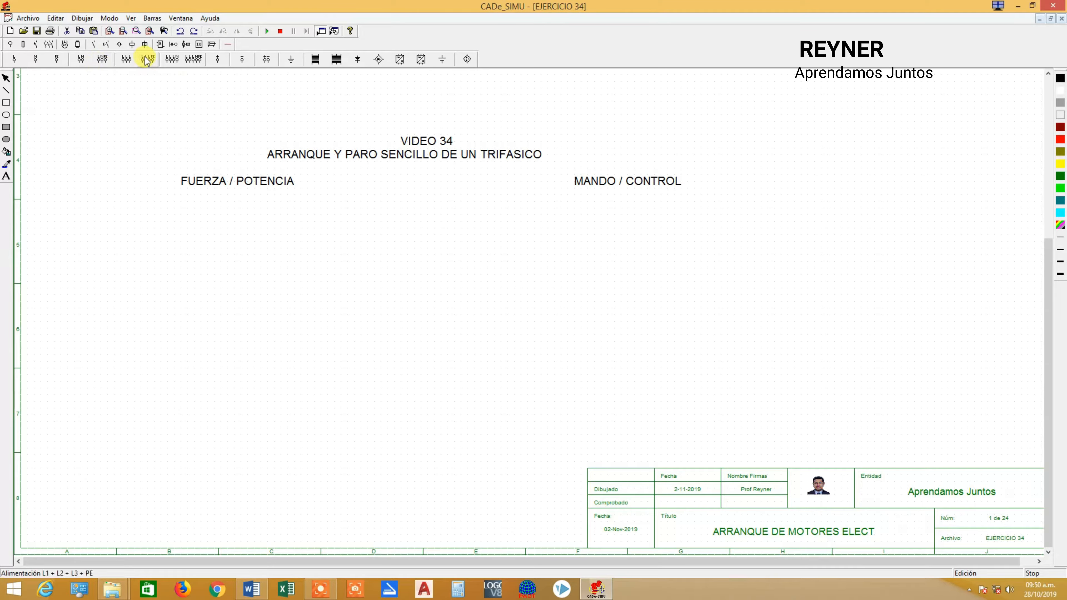
{"action": "left_click", "coordinate": [216, 217]}
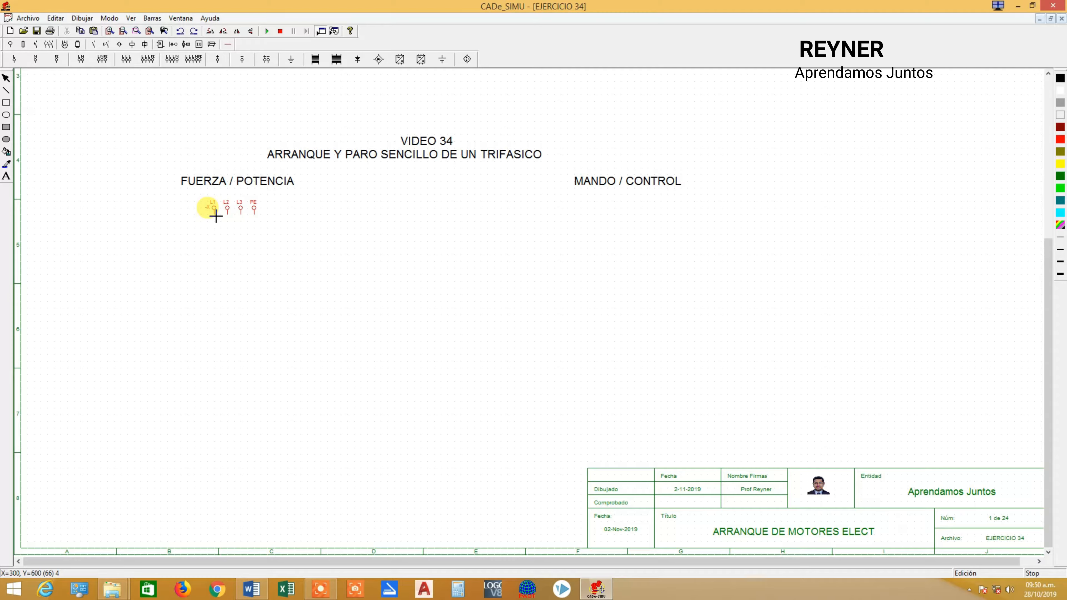
{"action": "key", "text": "Escape"}
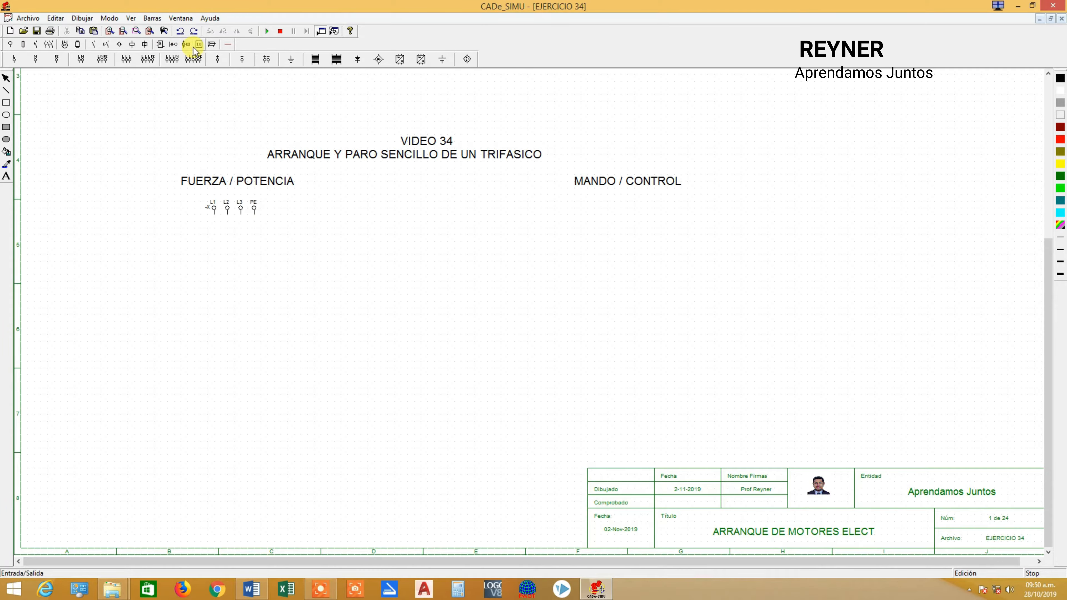
Place a Disyuntor IIIN circuit breaker directly below the power supply, aligned with its terminals.
{"action": "left_click", "coordinate": [49, 45]}
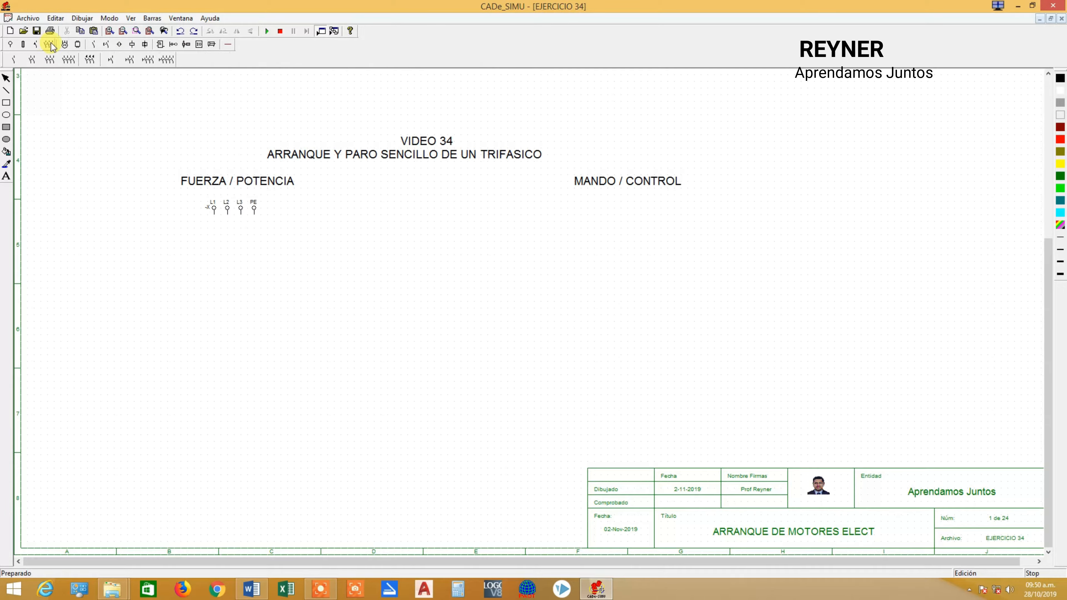
{"action": "left_click", "coordinate": [36, 44]}
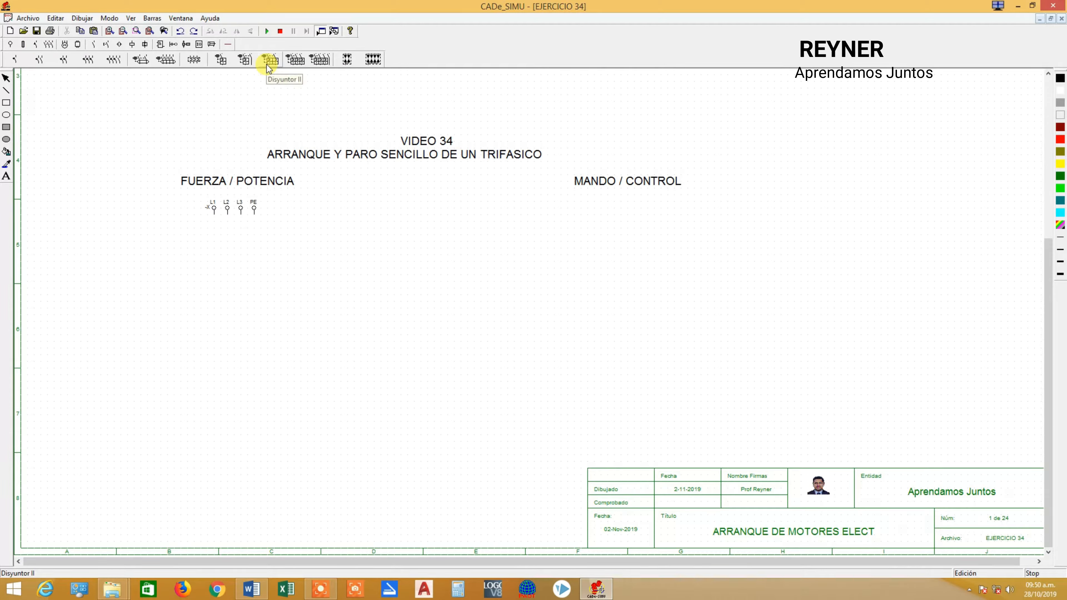
{"action": "left_click", "coordinate": [322, 63]}
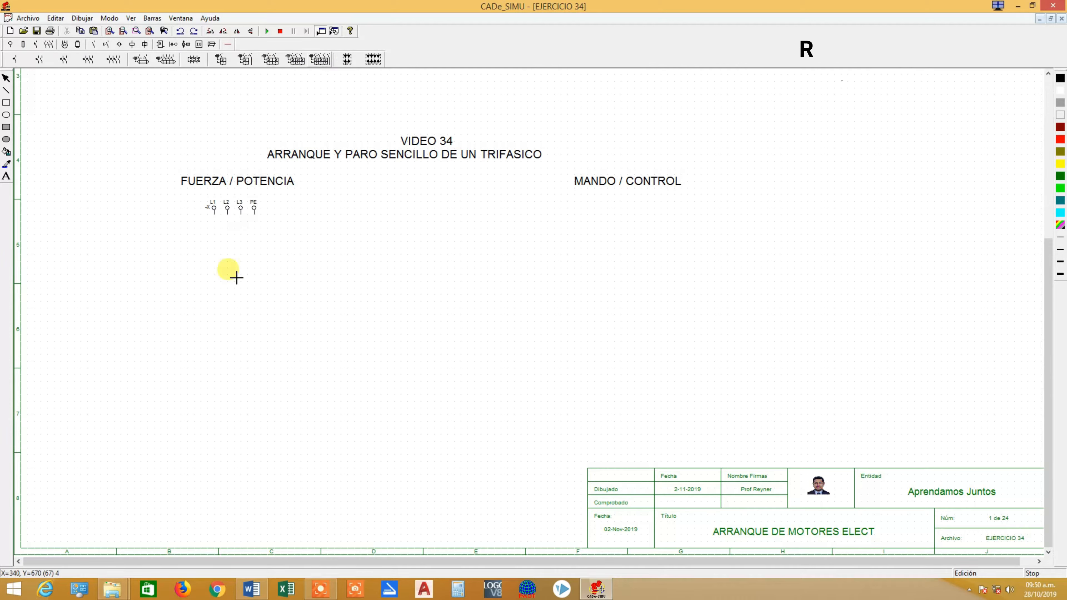
{"action": "left_click", "coordinate": [215, 232]}
{"action": "right_click", "coordinate": [453, 362]}
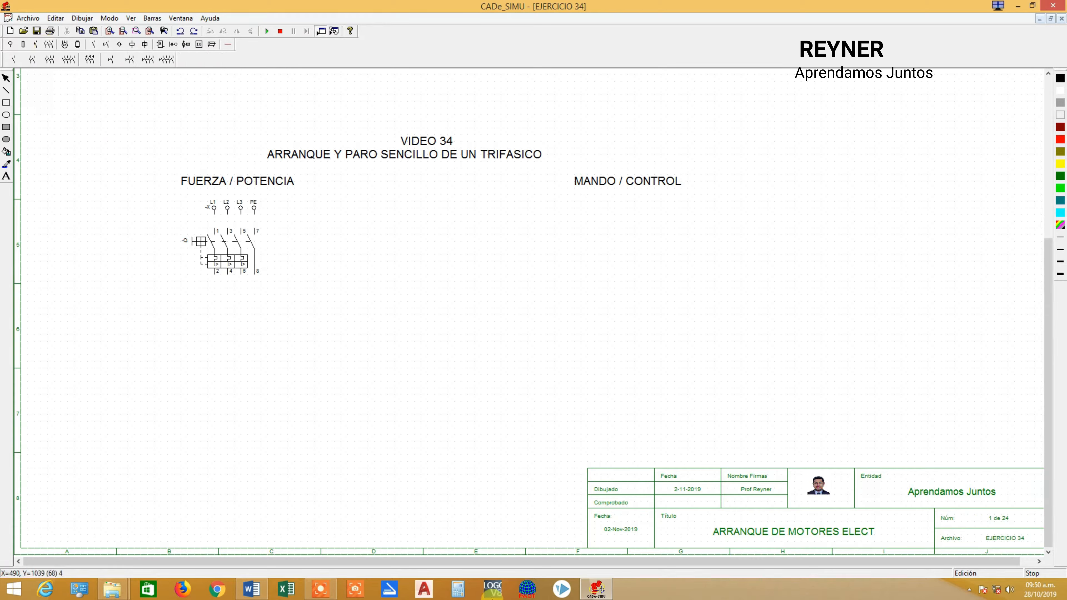
Place a four-pole contactor directly below the circuit breaker, aligned with its poles.
{"action": "left_click", "coordinate": [47, 44]}
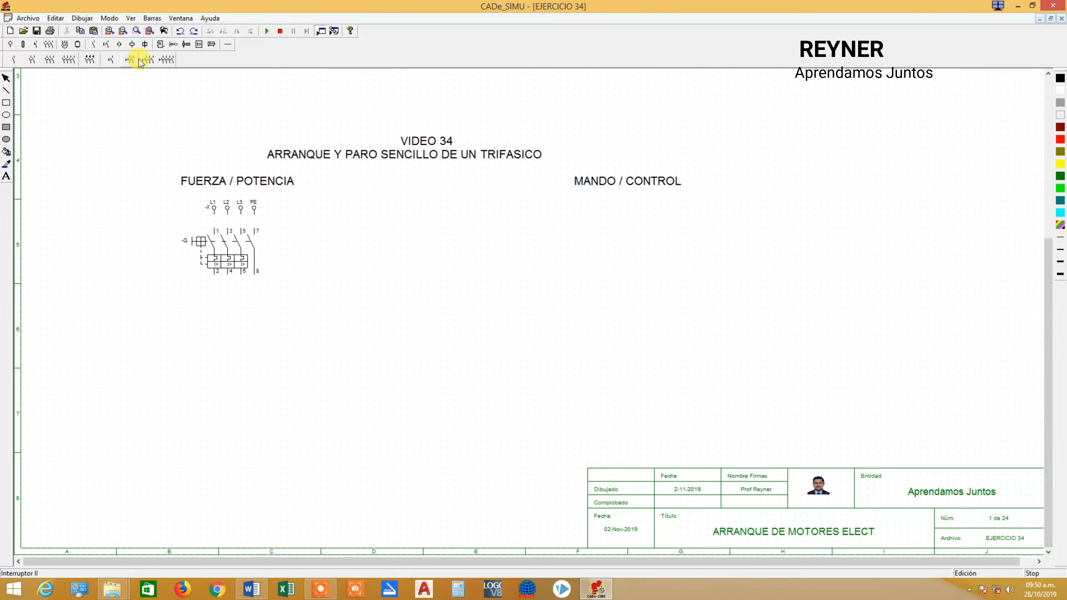
{"action": "left_click", "coordinate": [71, 62]}
{"action": "left_click", "coordinate": [214, 290]}
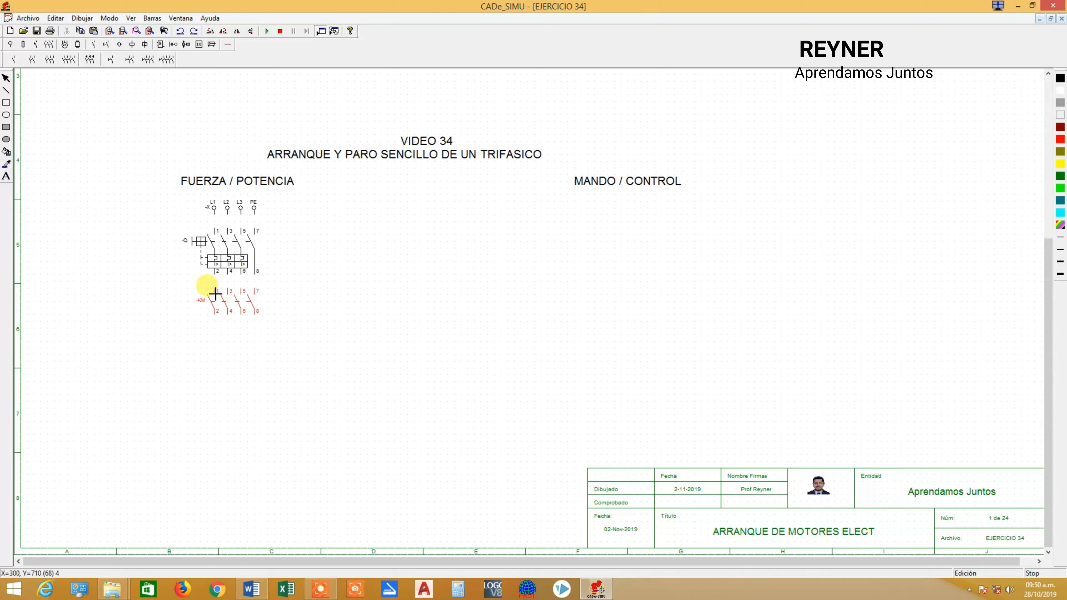
{"action": "left_click", "coordinate": [215, 294]}
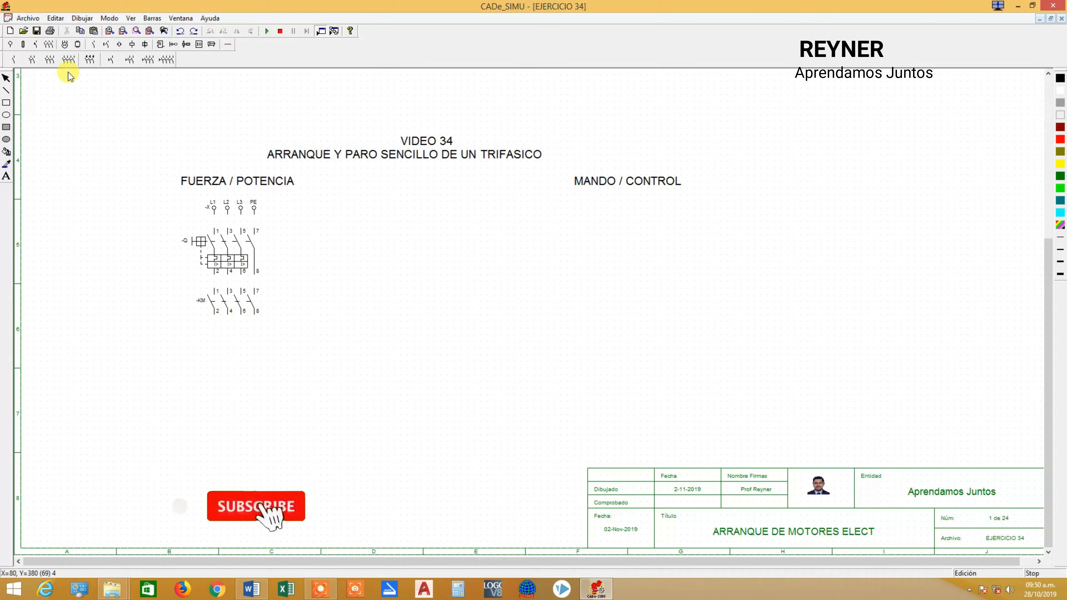
{"action": "left_click", "coordinate": [49, 60]}
{"action": "left_click", "coordinate": [135, 306]}
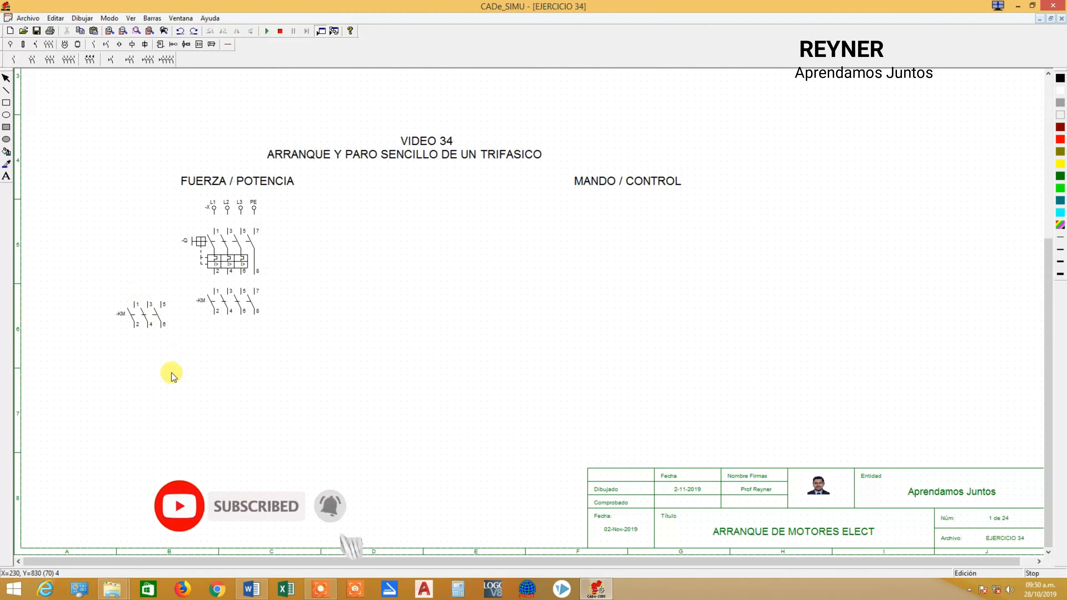
{"action": "left_click_drag", "start_coordinate": [150, 321], "coordinate": [142, 287]}
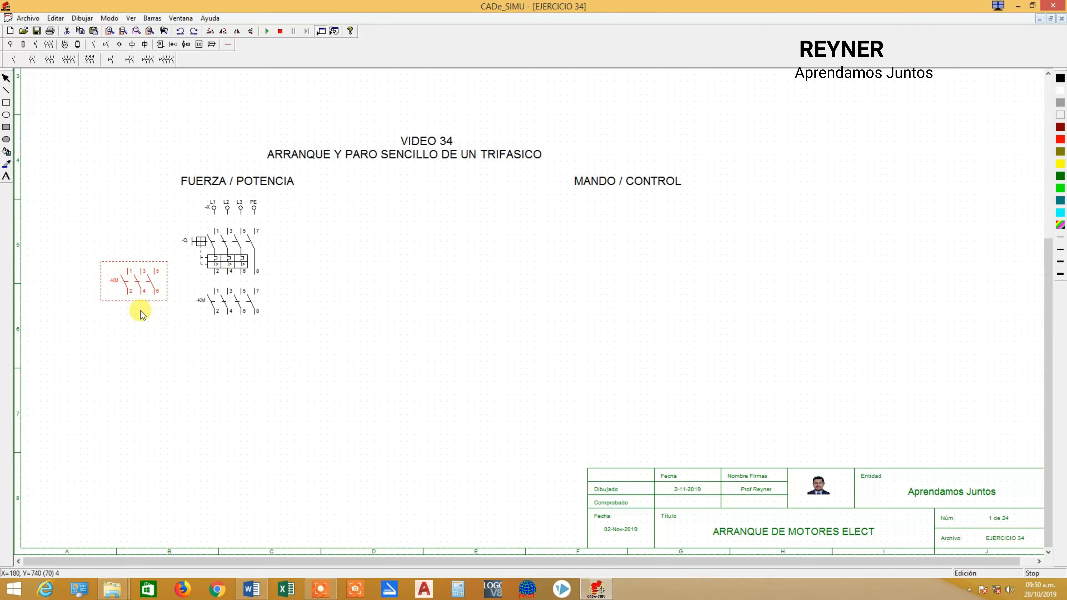
{"action": "left_click", "coordinate": [309, 446]}
{"action": "left_click", "coordinate": [151, 295]}
{"action": "key", "text": "Delete"}
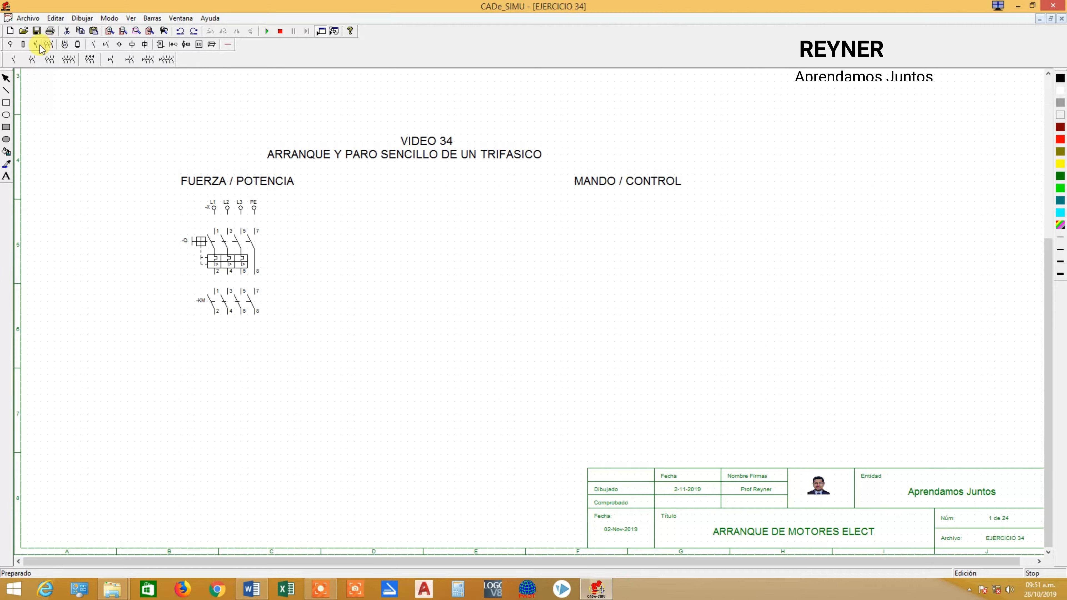
Place a three-pole thermal relay below the contactor, aligned with its first three poles.
{"action": "left_click", "coordinate": [49, 44]}
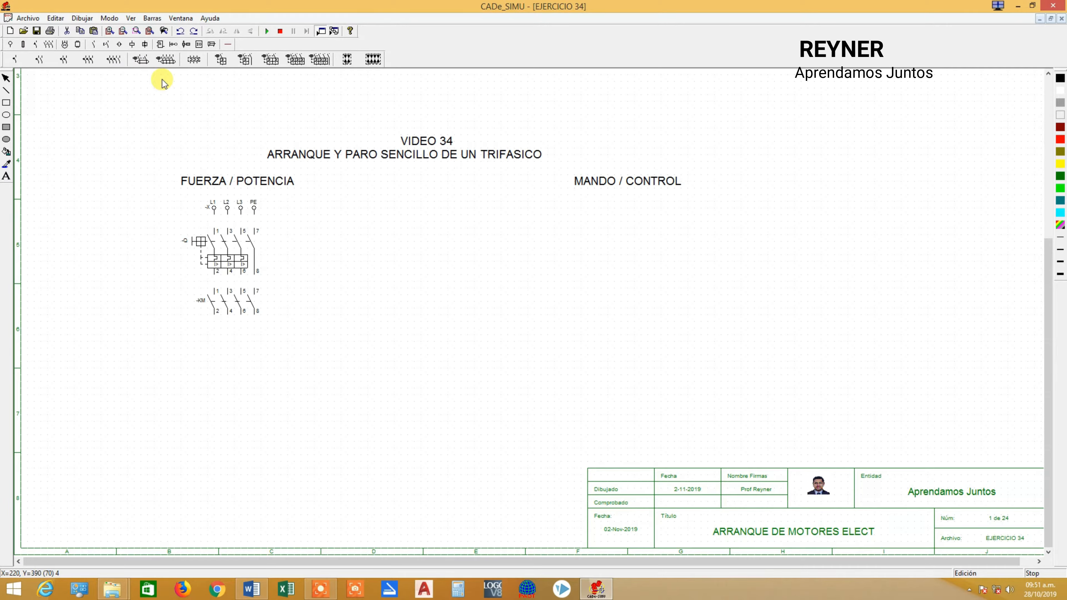
{"action": "left_click", "coordinate": [194, 60]}
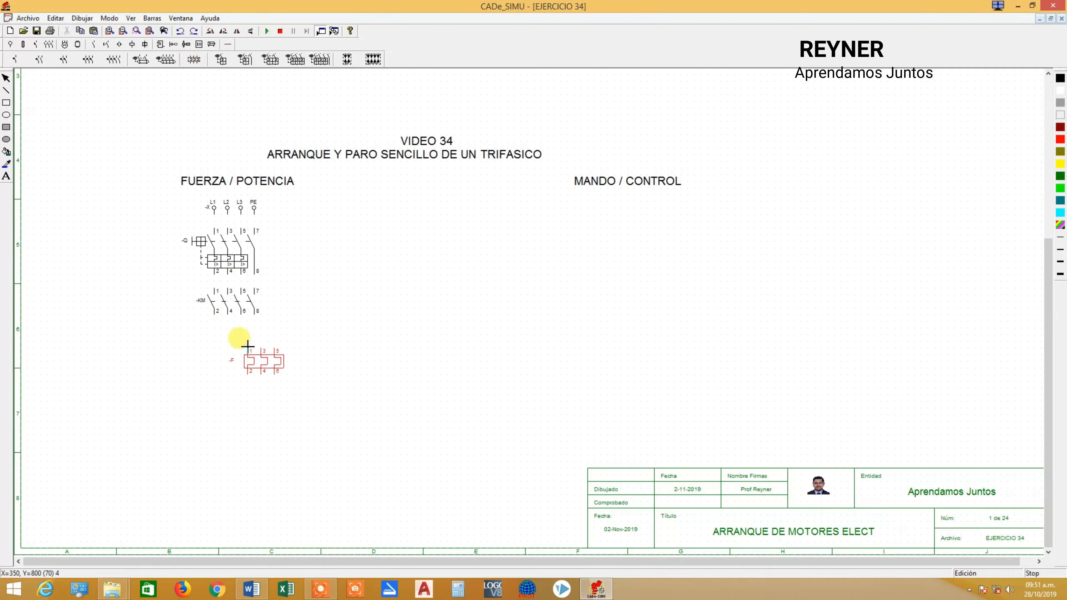
{"action": "left_click", "coordinate": [218, 342]}
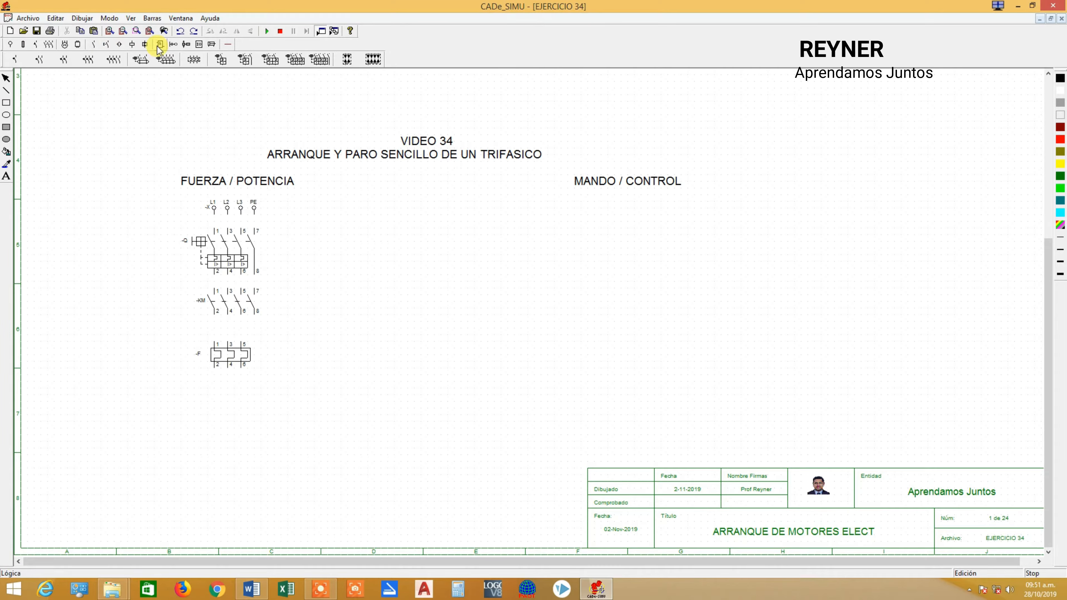
Place a three-phase motor with U1, V1, W1 and PE terminals below the thermal relay.
{"action": "left_click", "coordinate": [65, 44]}
{"action": "left_click", "coordinate": [27, 60]}
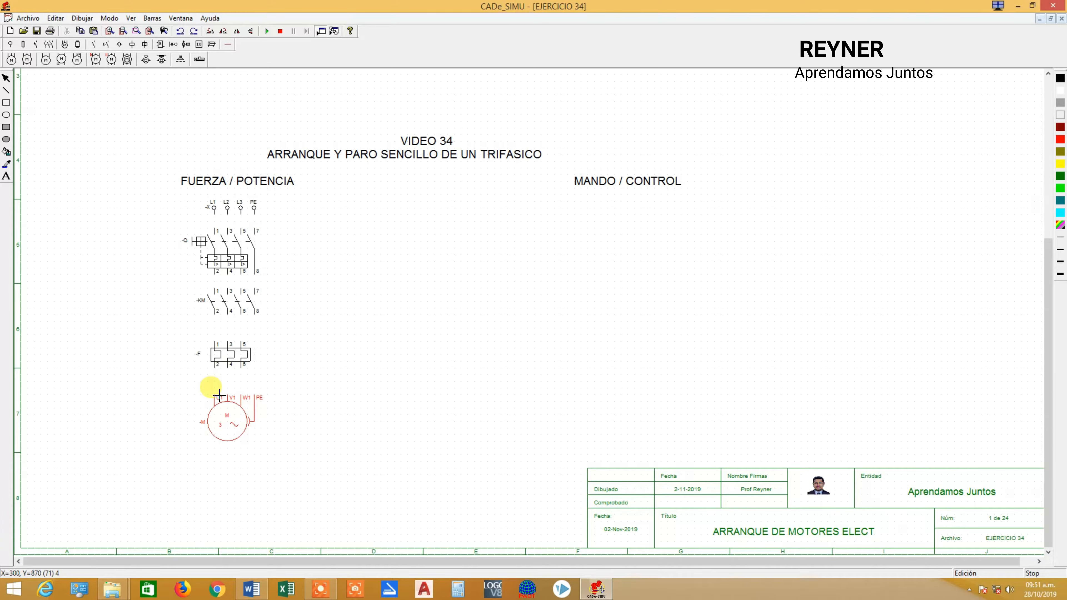
{"action": "left_click", "coordinate": [219, 395]}
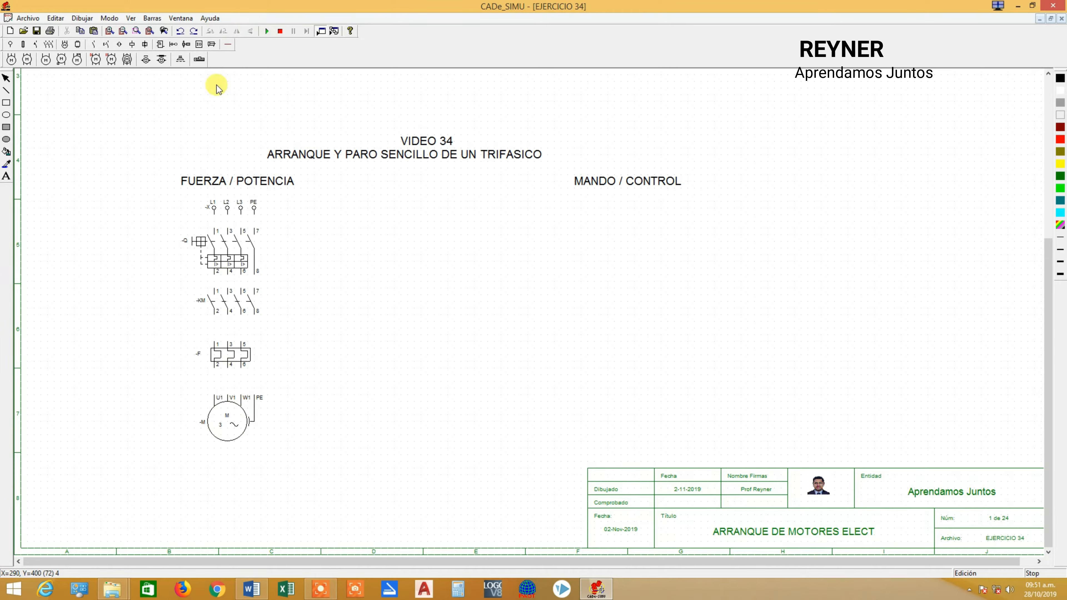
Wire the three phases with three-line cable from the supply through the breaker, contactor and thermal relay to the motor.
{"action": "left_click", "coordinate": [228, 44]}
{"action": "left_click", "coordinate": [143, 60]}
{"action": "left_click", "coordinate": [218, 219]}
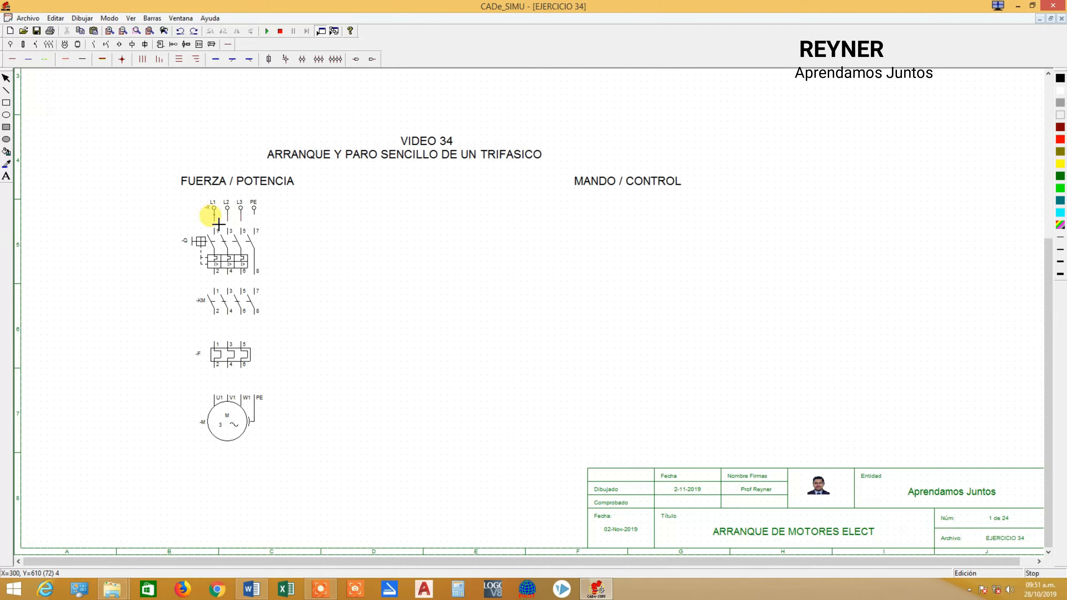
{"action": "left_click", "coordinate": [219, 227]}
{"action": "left_click", "coordinate": [215, 281]}
{"action": "left_click", "coordinate": [219, 289]}
{"action": "left_click", "coordinate": [218, 314]}
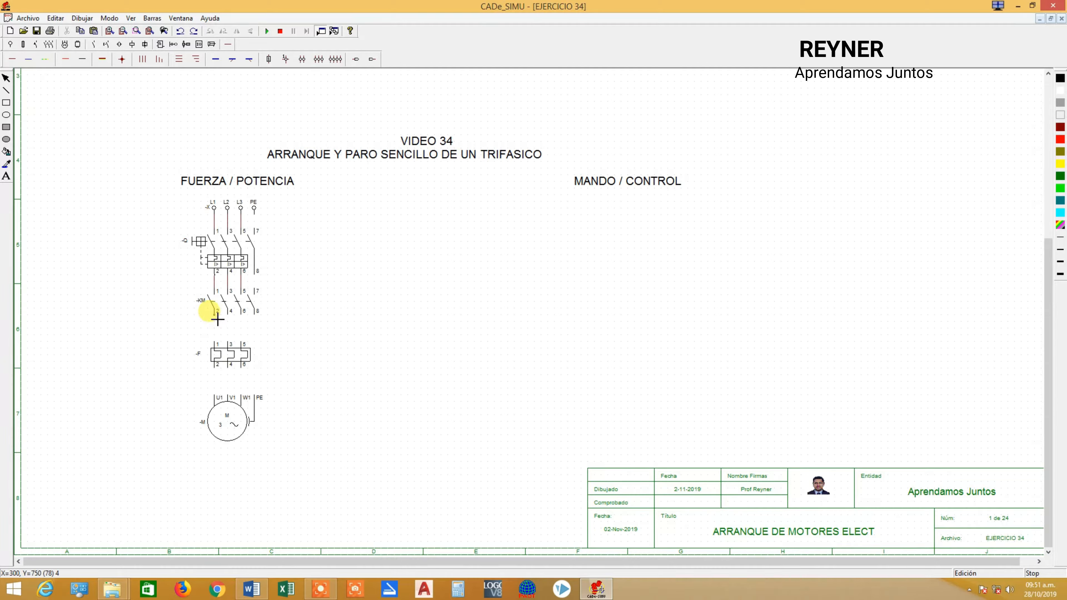
{"action": "left_click", "coordinate": [217, 341]}
{"action": "left_click", "coordinate": [217, 371]}
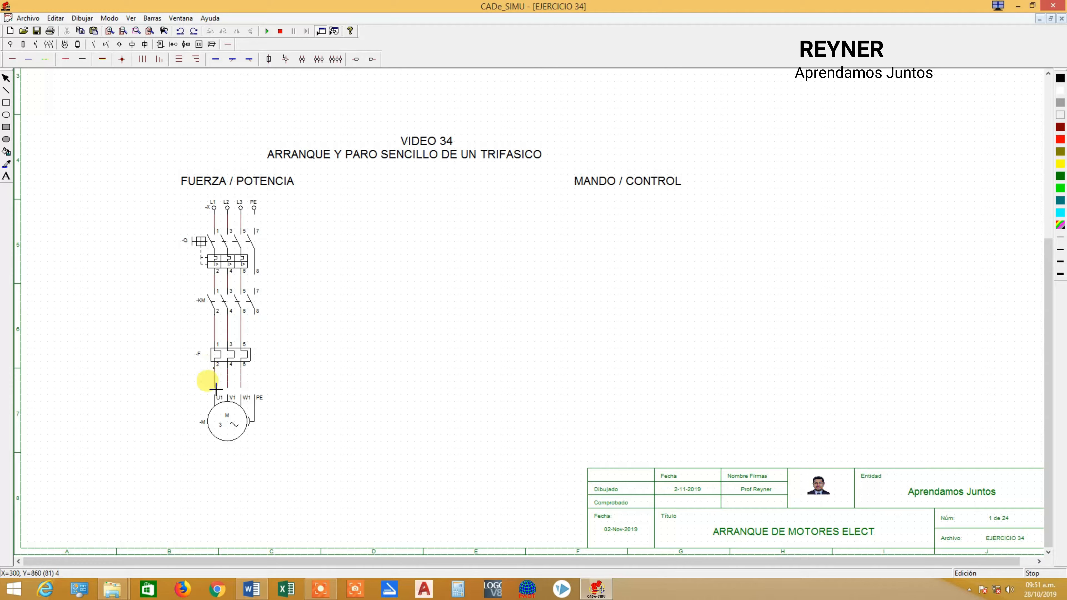
{"action": "left_click", "coordinate": [217, 393]}
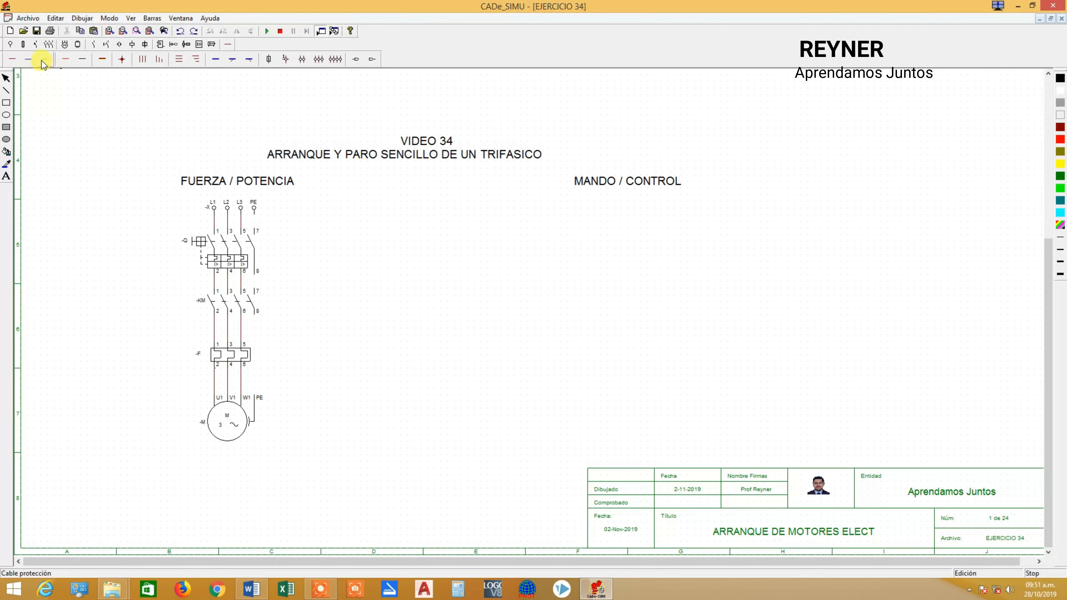
Wire the PE line with protection cable from the supply through the breaker's and contactor's fourth poles to the motor.
{"action": "left_click", "coordinate": [257, 219]}
{"action": "left_click", "coordinate": [257, 228]}
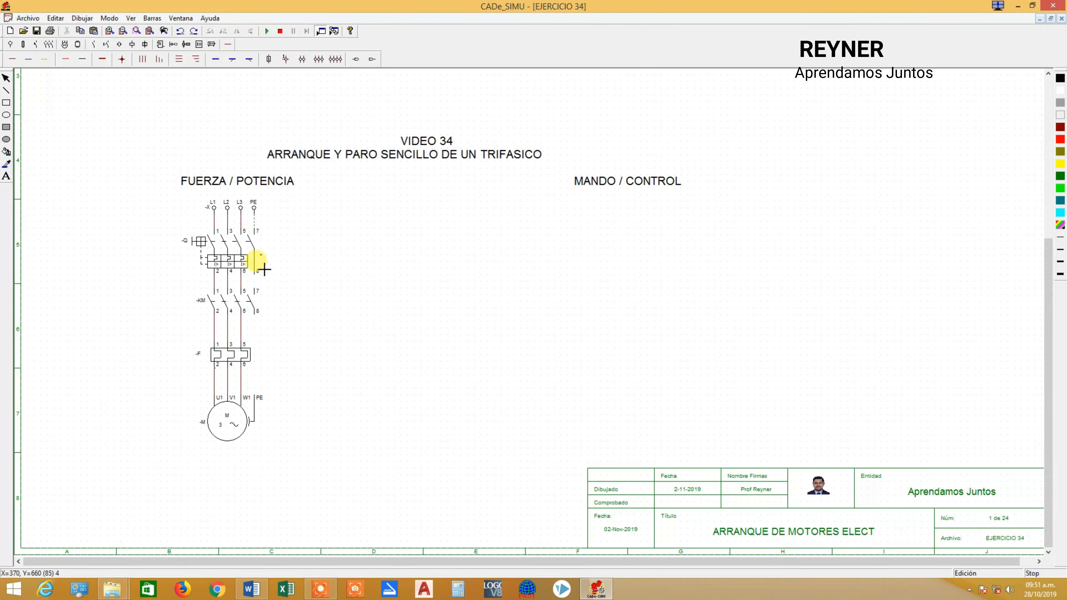
{"action": "left_click", "coordinate": [256, 274]}
{"action": "left_click", "coordinate": [257, 290]}
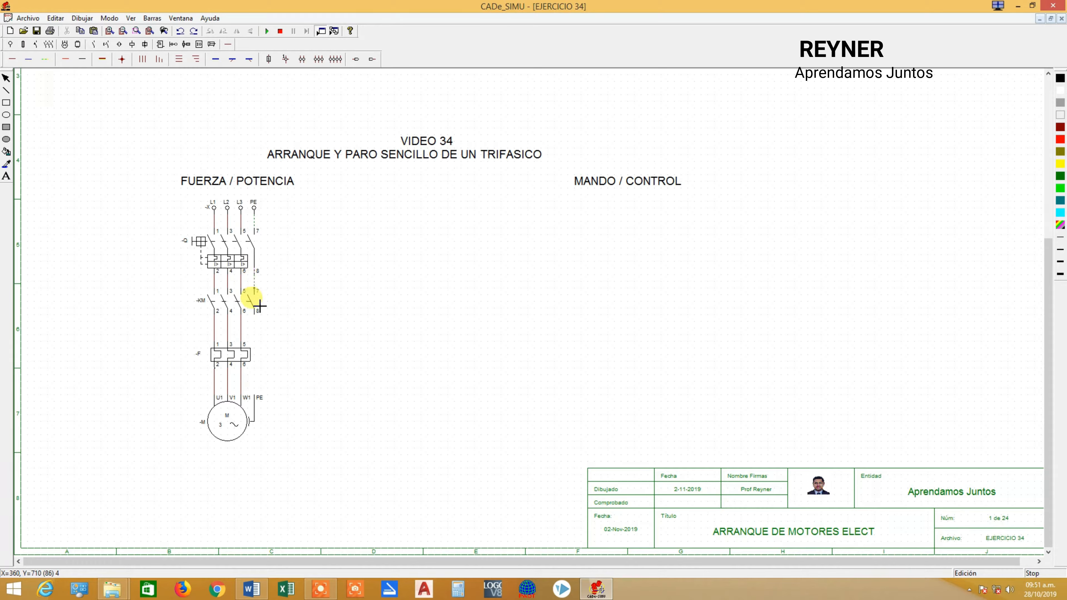
{"action": "left_click", "coordinate": [256, 315]}
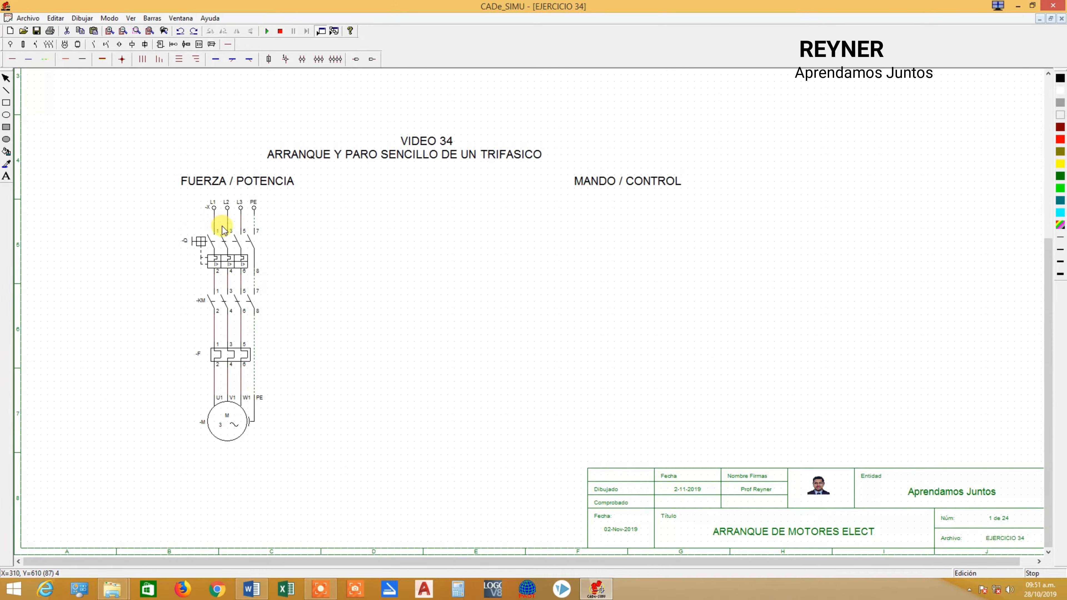
{"action": "left_click", "coordinate": [226, 260]}
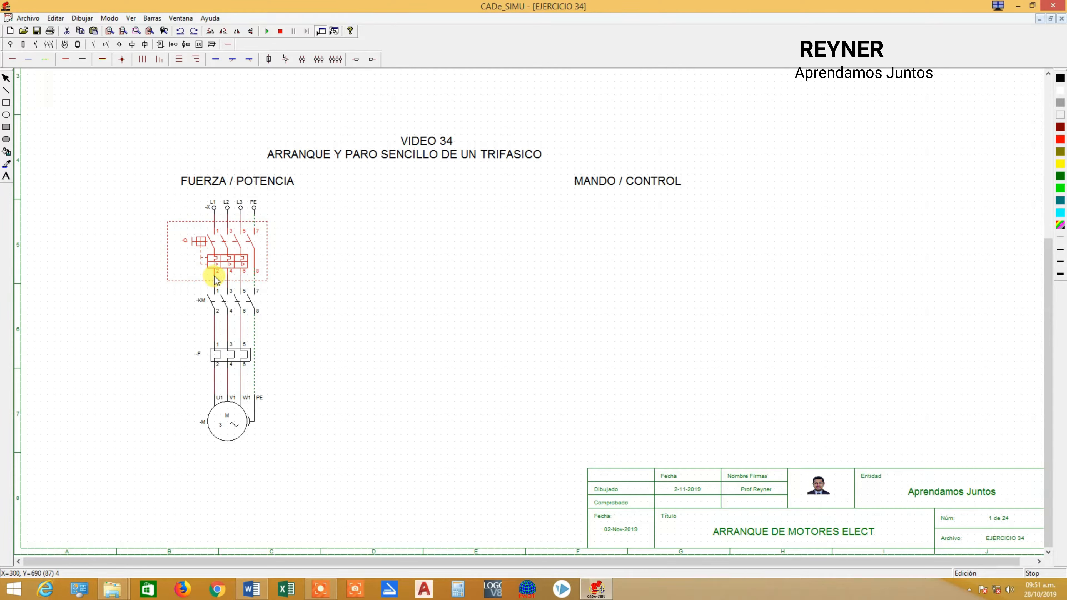
{"action": "left_click", "coordinate": [233, 306]}
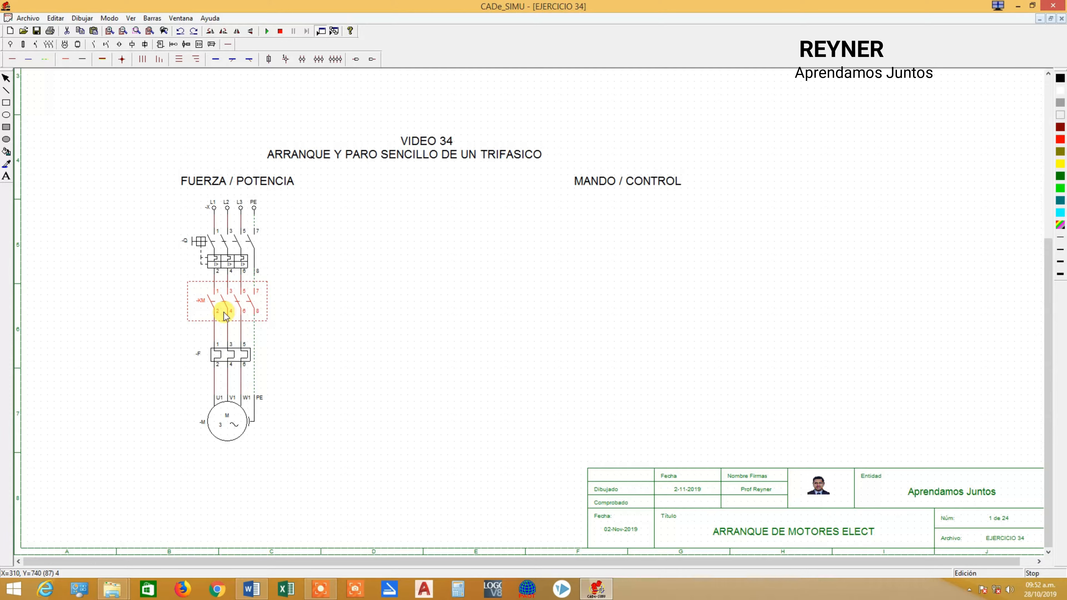
{"action": "left_click", "coordinate": [222, 345]}
{"action": "left_click", "coordinate": [350, 333]}
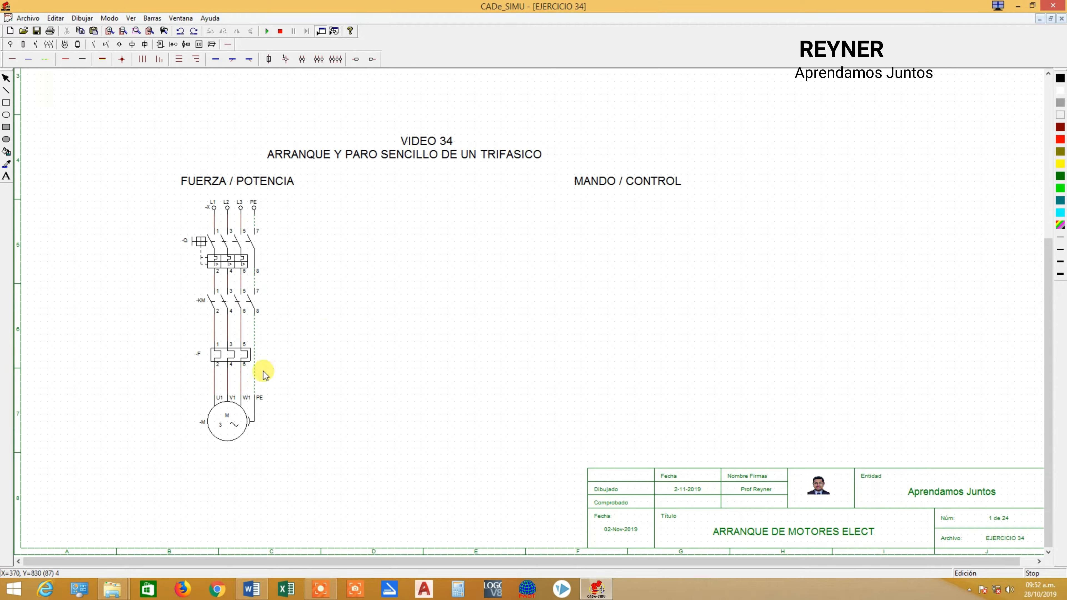
Rename the circuit breaker as -Q1.
{"action": "double_click", "coordinate": [219, 247]}
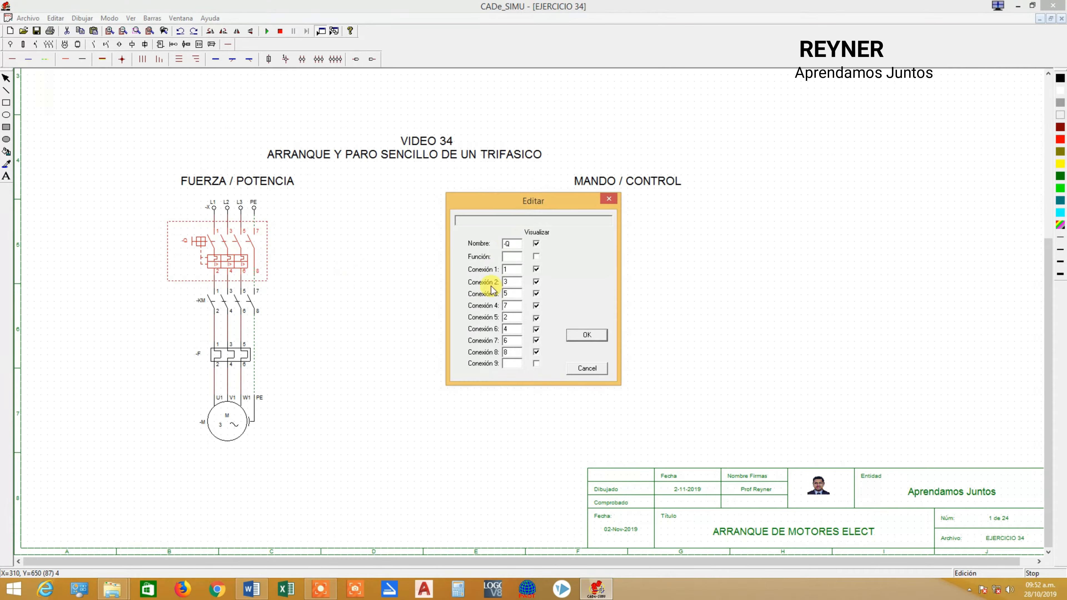
{"action": "double_click", "coordinate": [520, 243]}
{"action": "type", "text": "1"}
{"action": "left_click", "coordinate": [584, 335]}
Rename the four-pole contactor as KM1.
{"action": "double_click", "coordinate": [222, 301]}
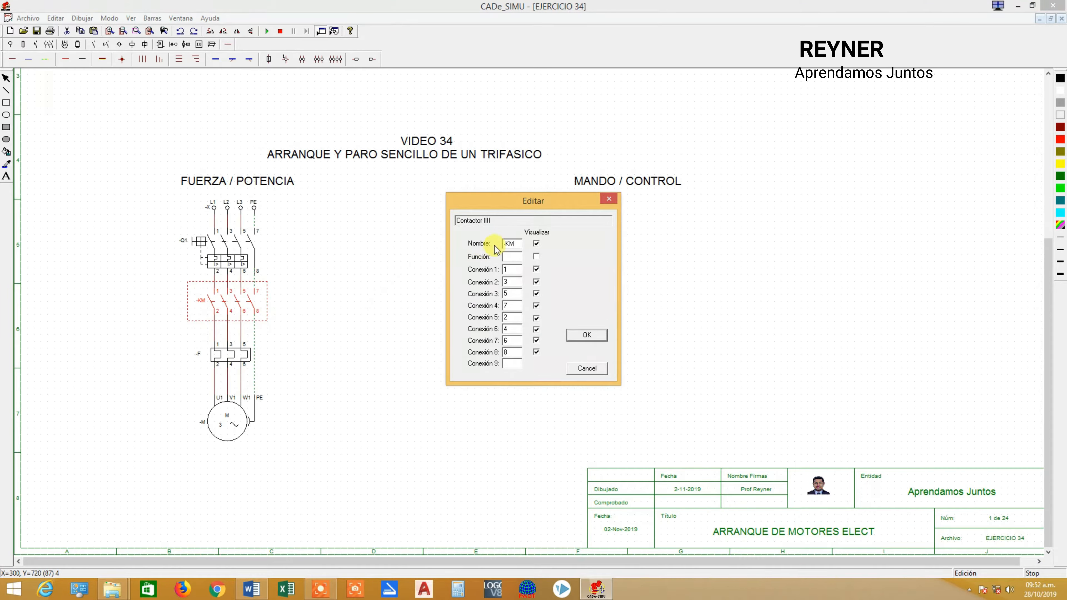
{"action": "left_click_drag", "start_coordinate": [522, 242], "coordinate": [456, 246]}
{"action": "type", "text": "K"}
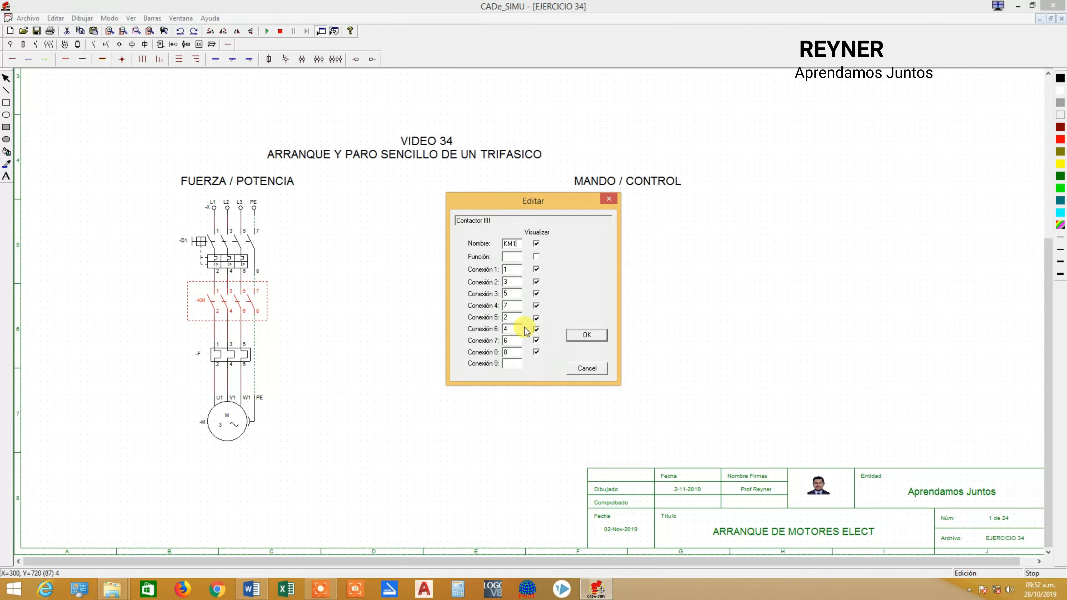
{"action": "left_click", "coordinate": [585, 335]}
Rename the thermal relay as F1.
{"action": "double_click", "coordinate": [227, 354]}
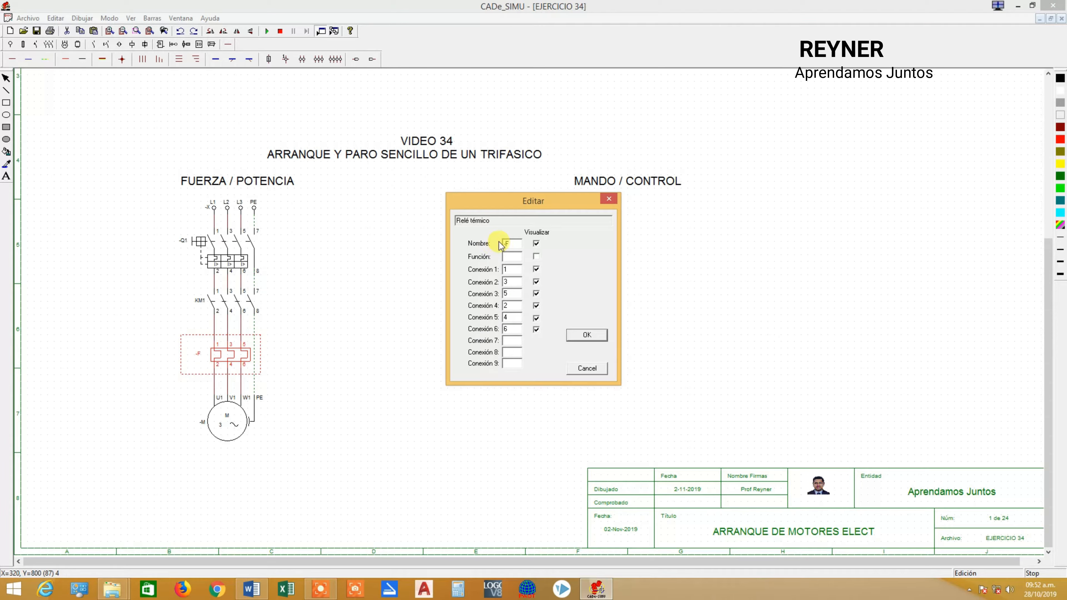
{"action": "type", "text": "F1"}
{"action": "left_click", "coordinate": [586, 335]}
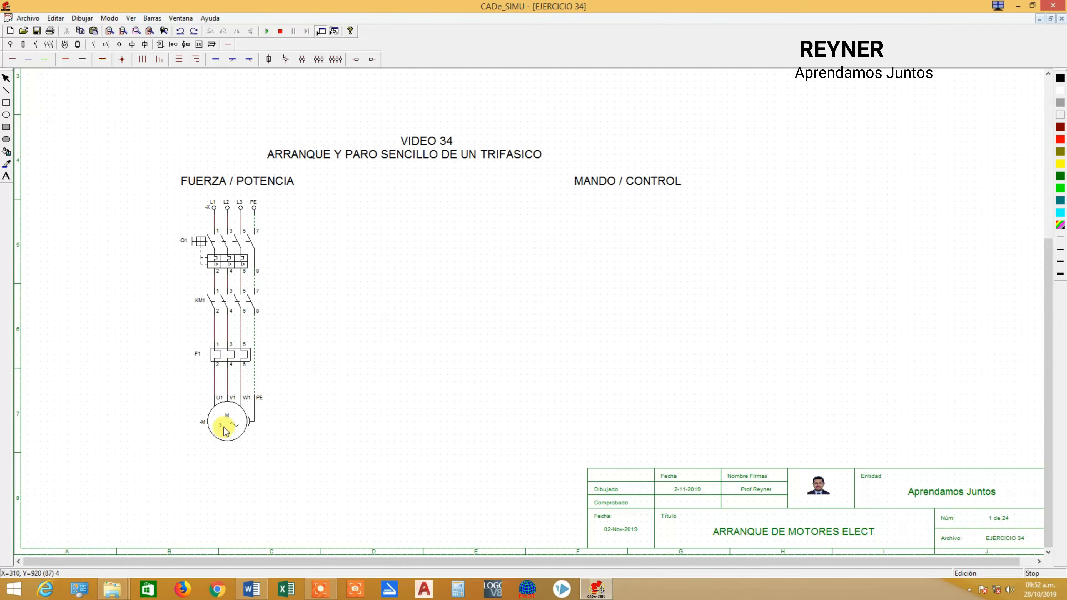
Rename the three-phase motor as M1.
{"action": "double_click", "coordinate": [229, 418]}
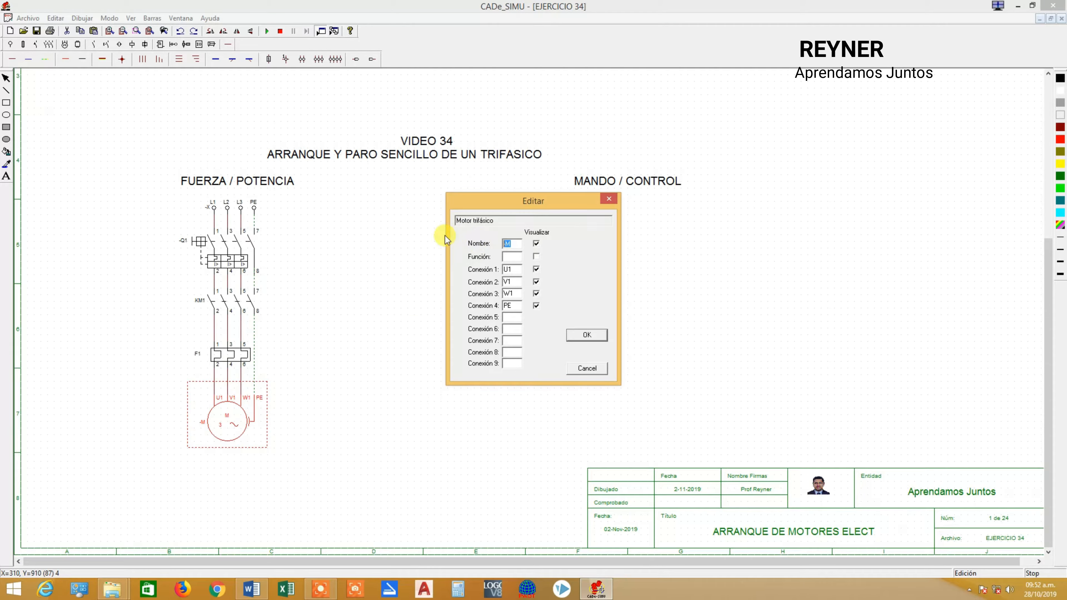
{"action": "type", "text": "M1"}
{"action": "left_click", "coordinate": [586, 335]}
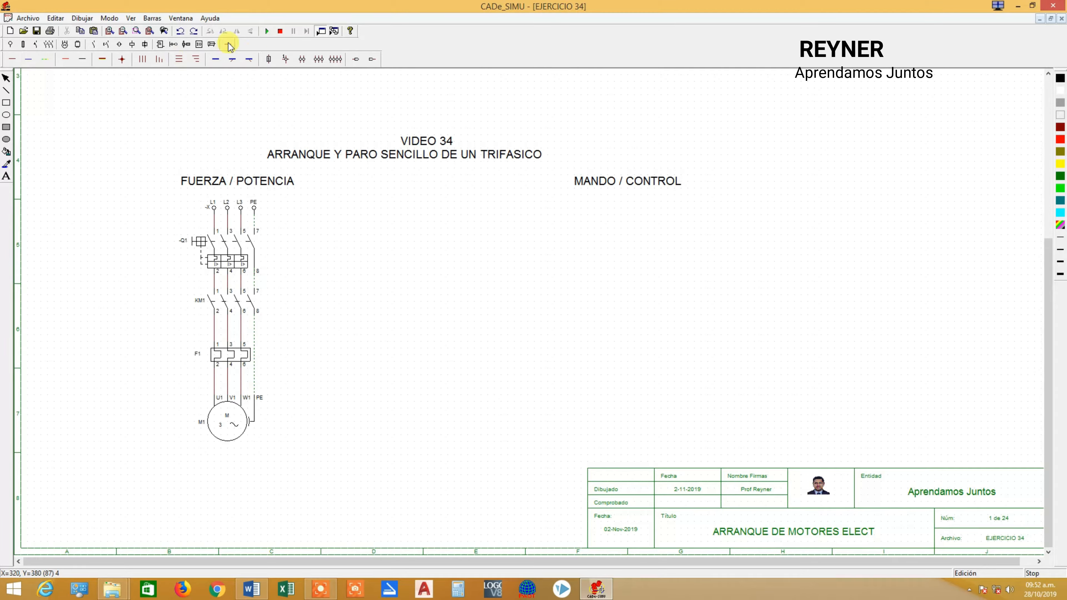
Place a single-phase supply terminal L at the upper end of the control-circuit area.
{"action": "left_click", "coordinate": [10, 45]}
{"action": "left_click", "coordinate": [14, 59]}
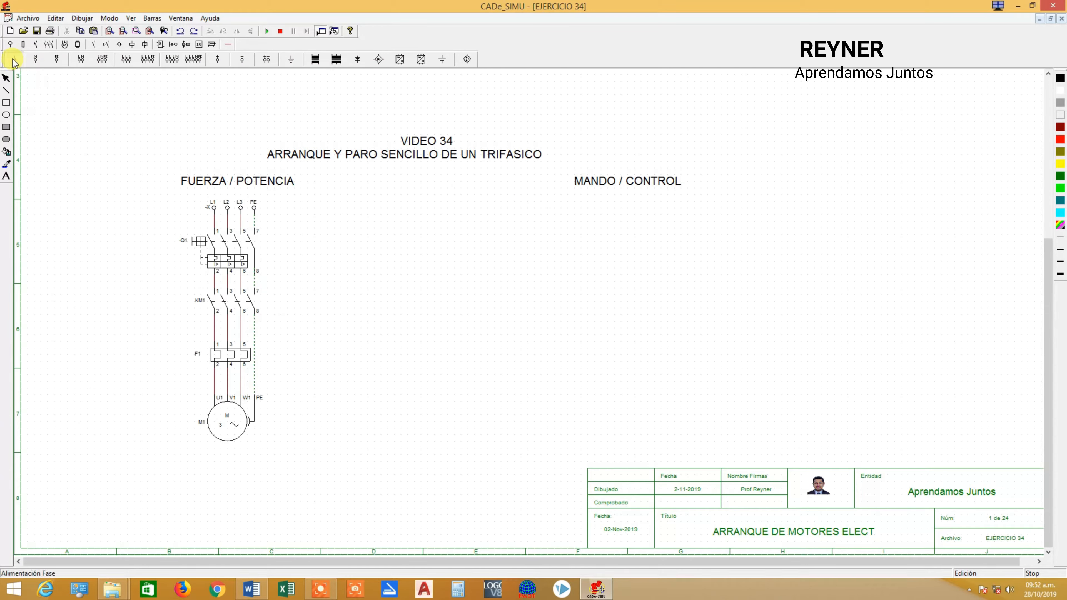
{"action": "left_click", "coordinate": [520, 212]}
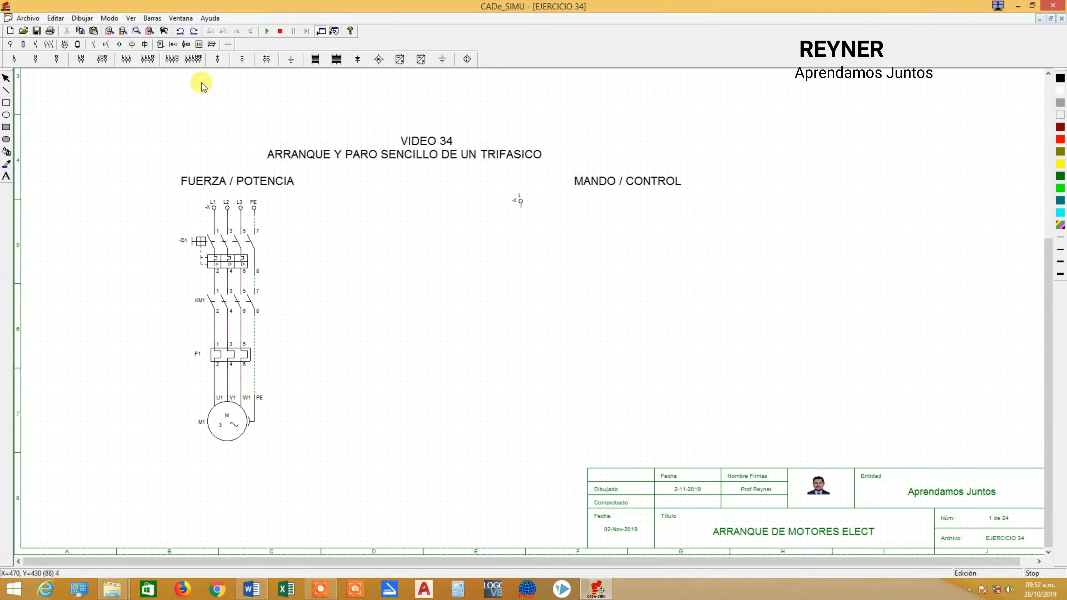
Place a neutral supply terminal N below and slightly left of terminal L, and rotate it so its connection faces right.
{"action": "left_click", "coordinate": [35, 59]}
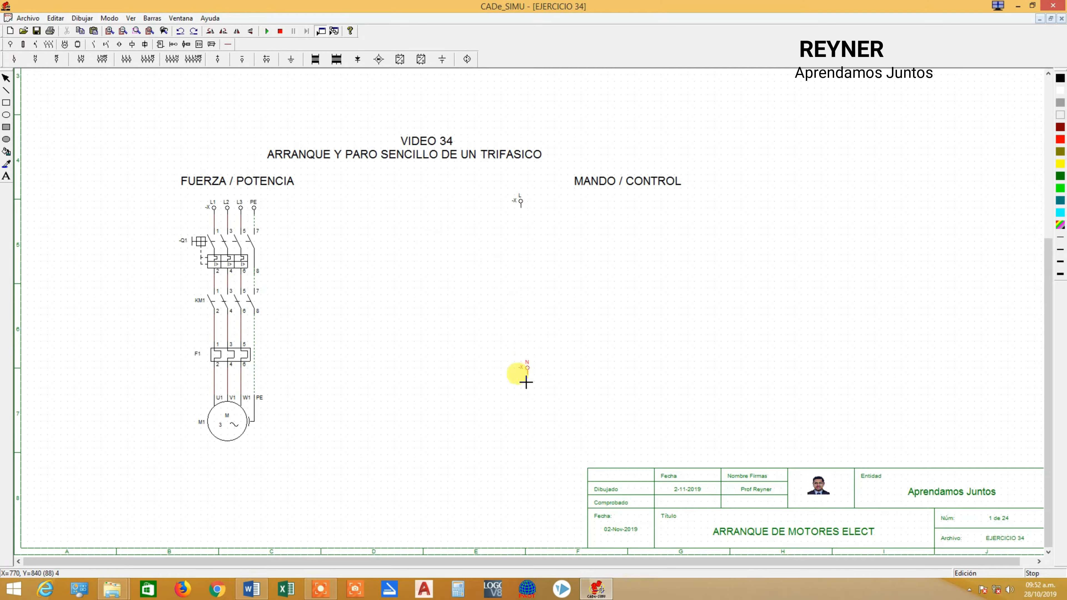
{"action": "left_click", "coordinate": [481, 405]}
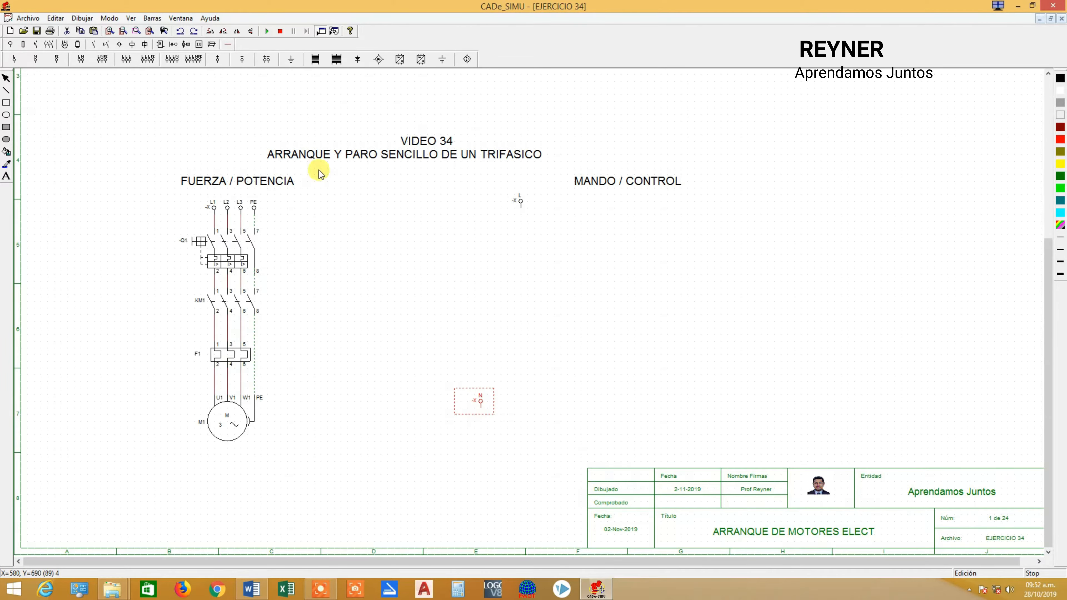
{"action": "left_click", "coordinate": [210, 31]}
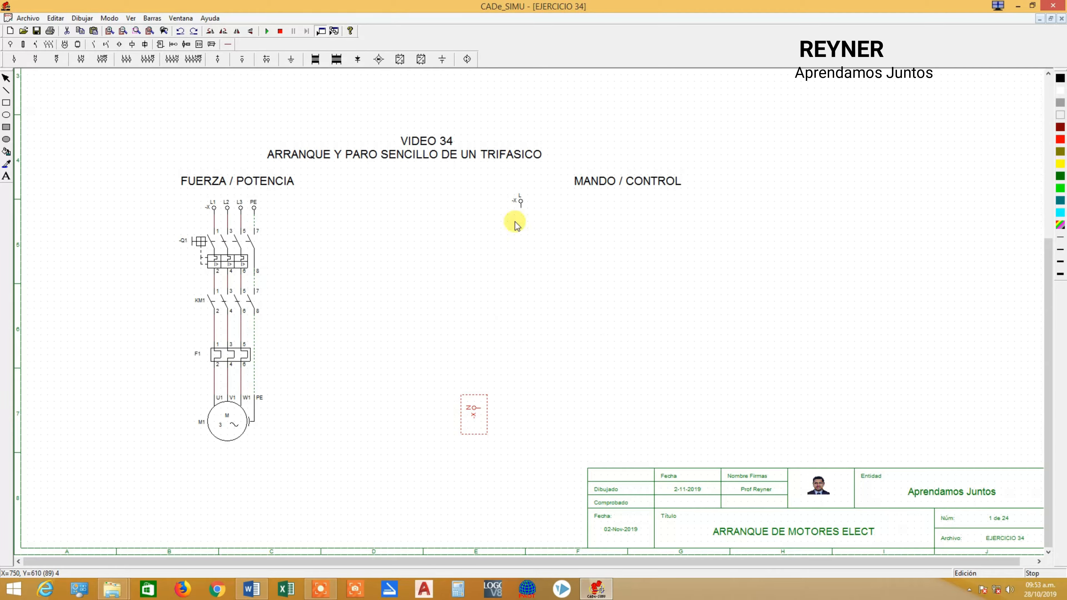
{"action": "left_click", "coordinate": [265, 78]}
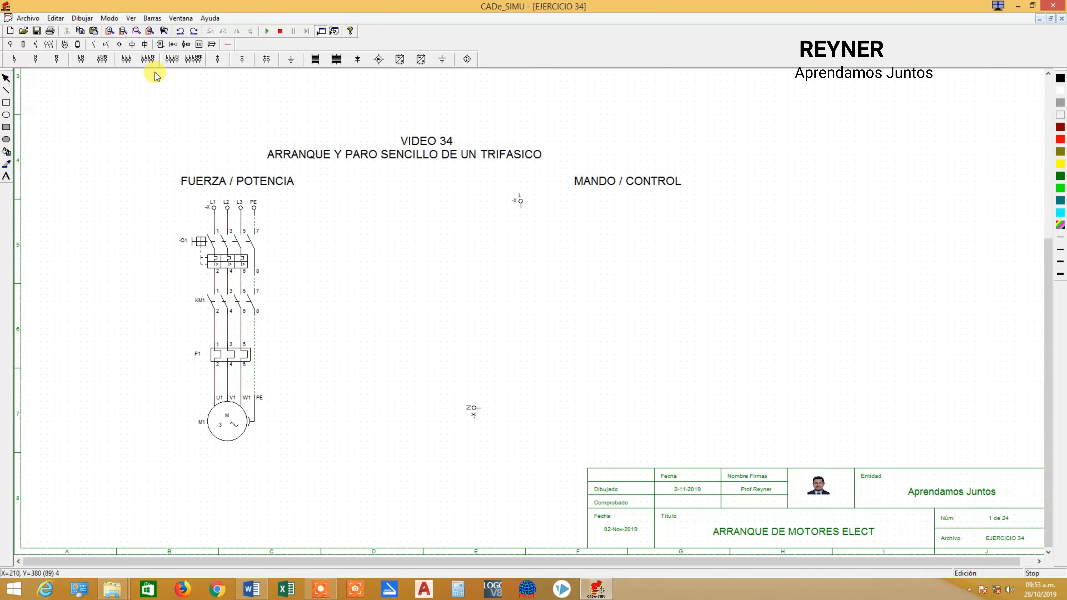
Place the thermal relay's changeover contact (95-96-98) directly below terminal L.
{"action": "left_click", "coordinate": [105, 44]}
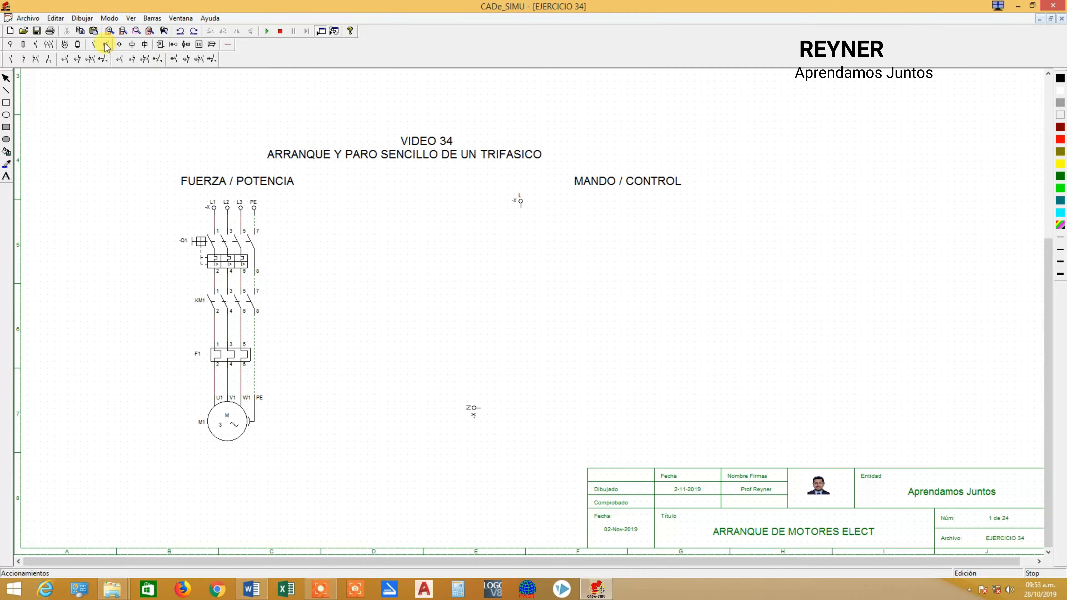
{"action": "left_click", "coordinate": [321, 59]}
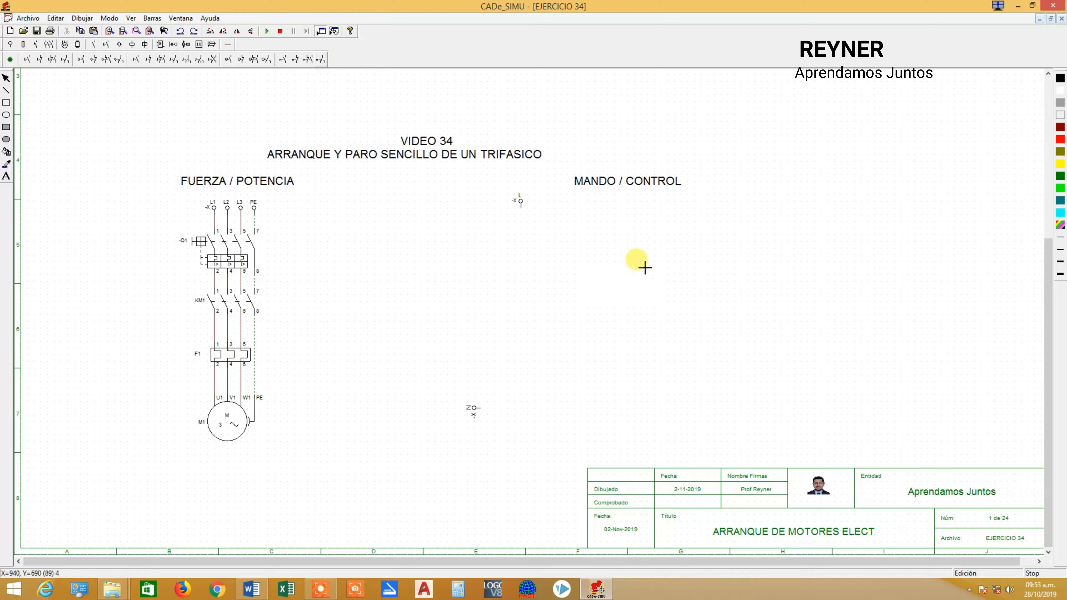
{"action": "left_click", "coordinate": [516, 225]}
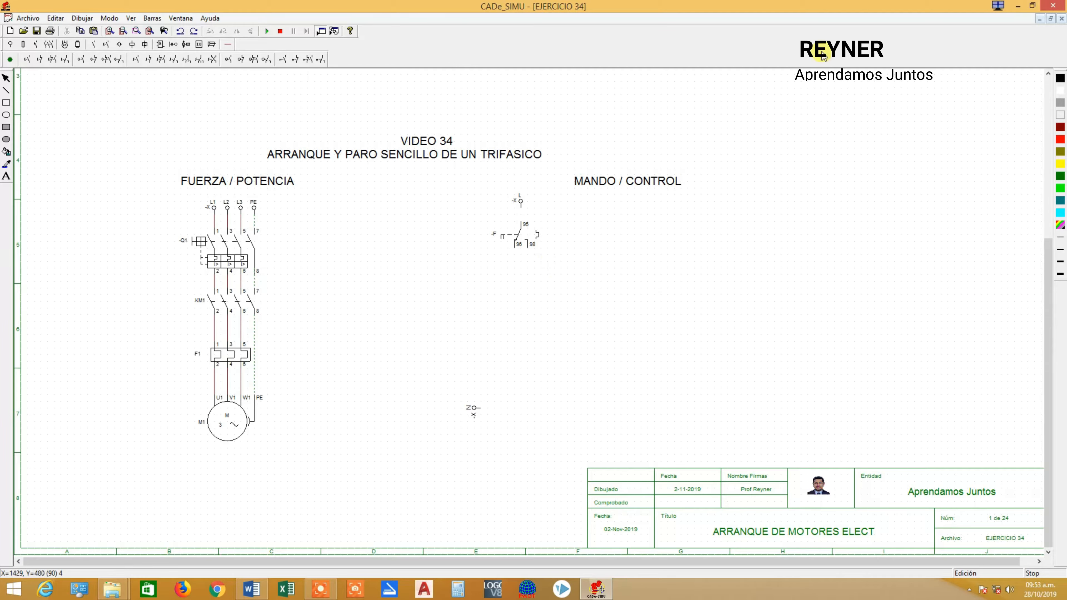
Stack a normally closed switch, a normally closed pushbutton and a normally open pushbutton below the thermal relay contact.
{"action": "left_click", "coordinate": [149, 61]}
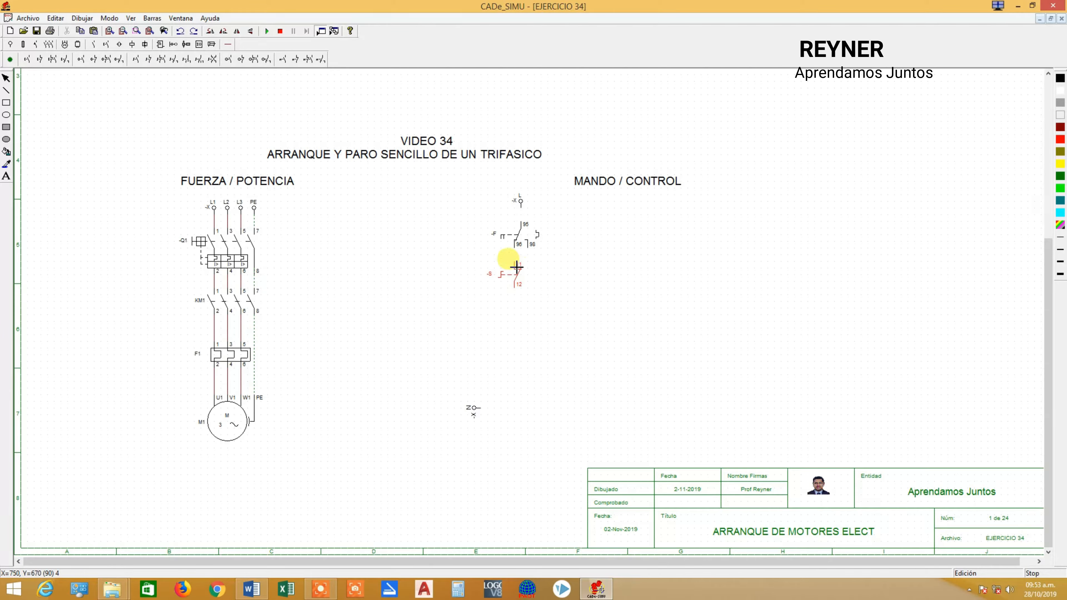
{"action": "left_click", "coordinate": [516, 267]}
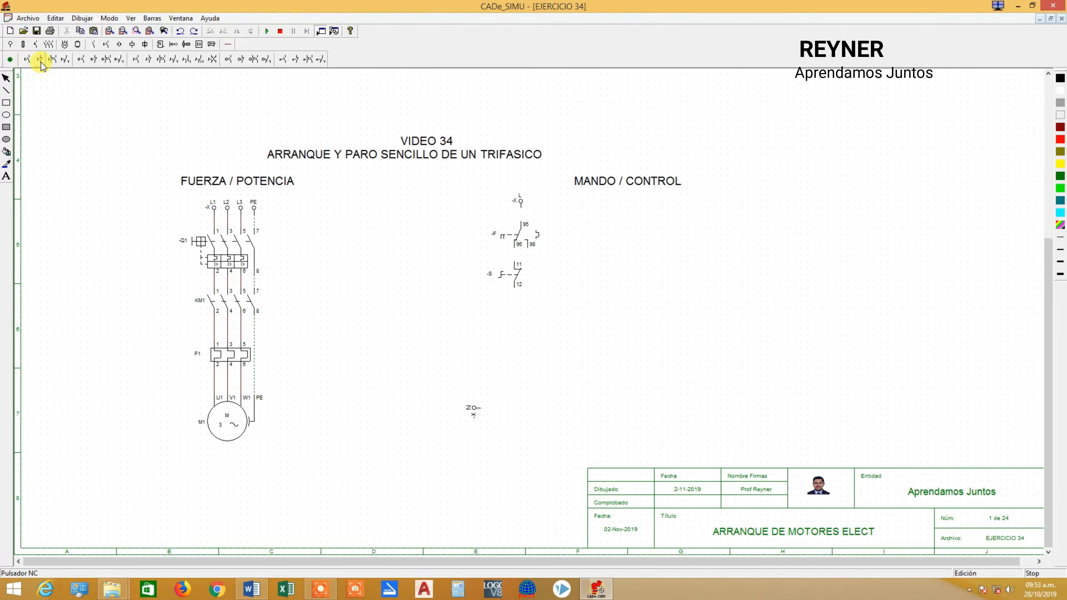
{"action": "left_click", "coordinate": [516, 307]}
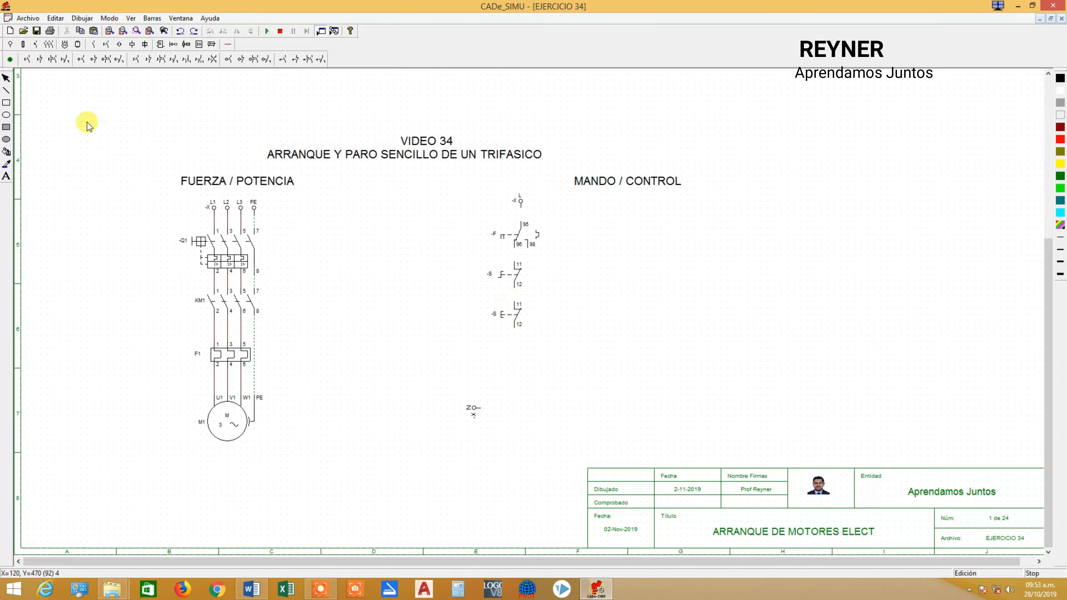
{"action": "left_click", "coordinate": [27, 59]}
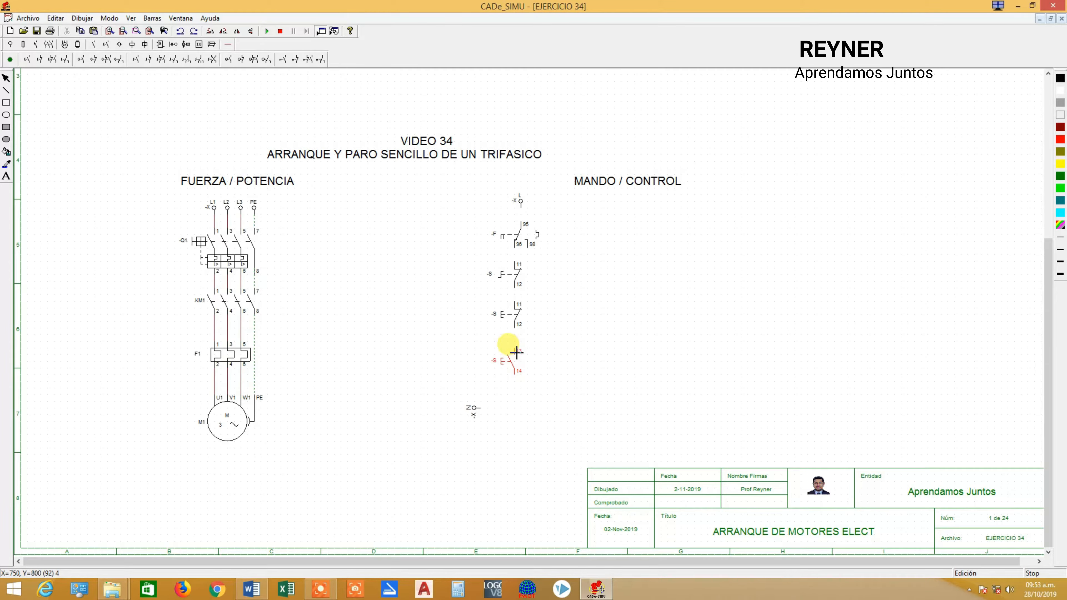
{"action": "left_click", "coordinate": [516, 352]}
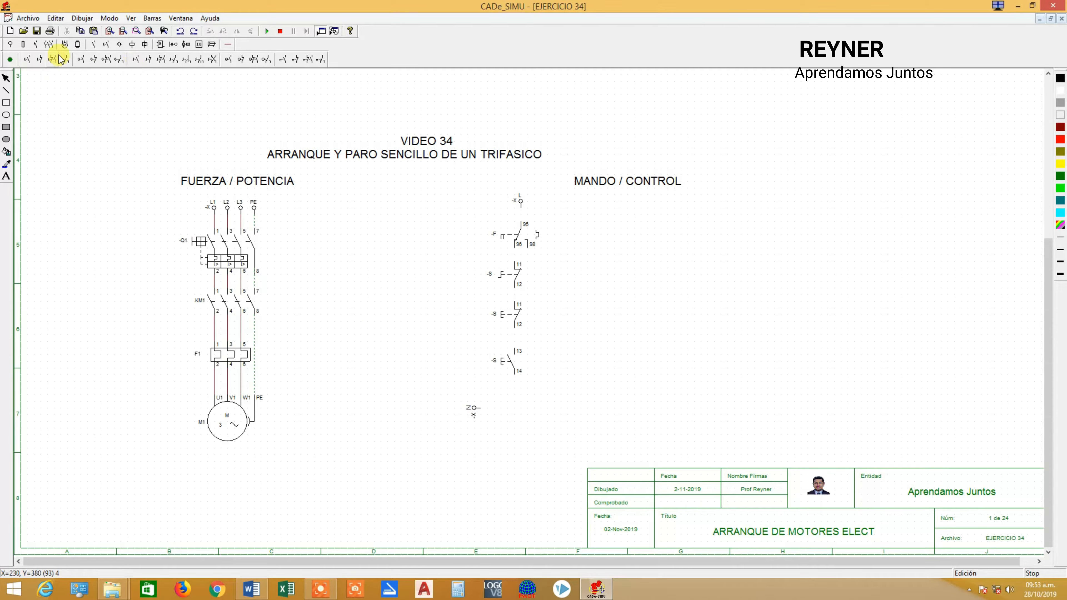
Place a contactor coil below the normally open pushbutton and move the neutral terminal N lower than the coil.
{"action": "left_click", "coordinate": [132, 45]}
{"action": "left_click", "coordinate": [10, 59]}
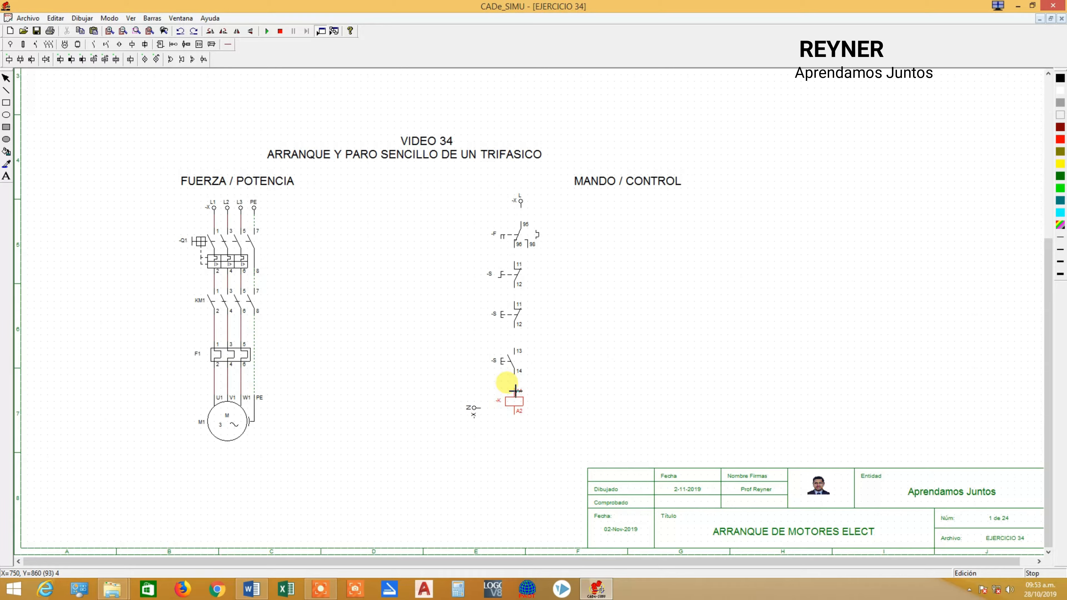
{"action": "left_click", "coordinate": [514, 391]}
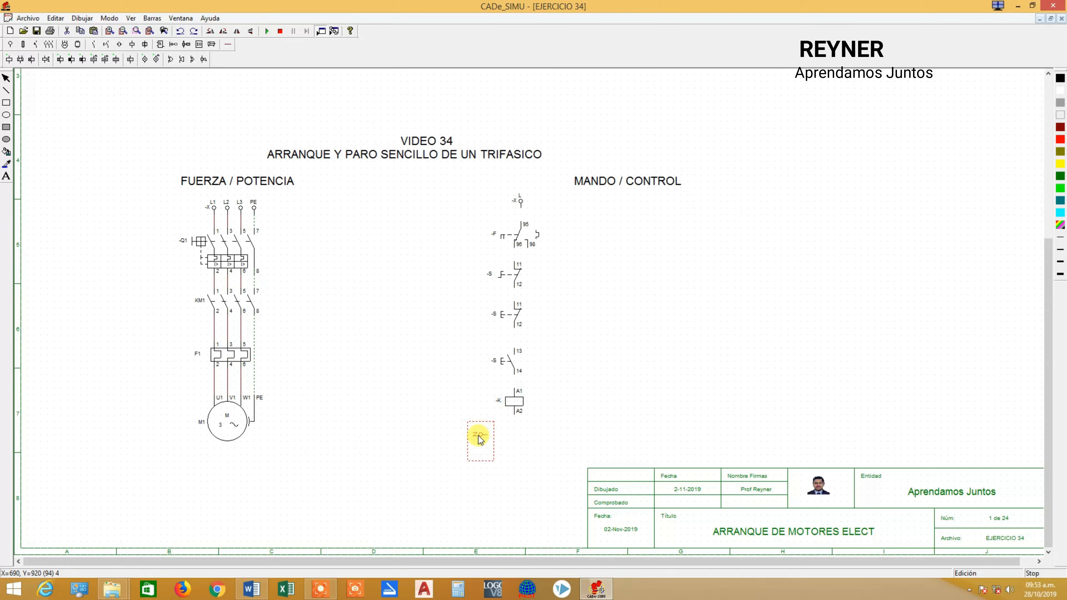
{"action": "left_click", "coordinate": [479, 437]}
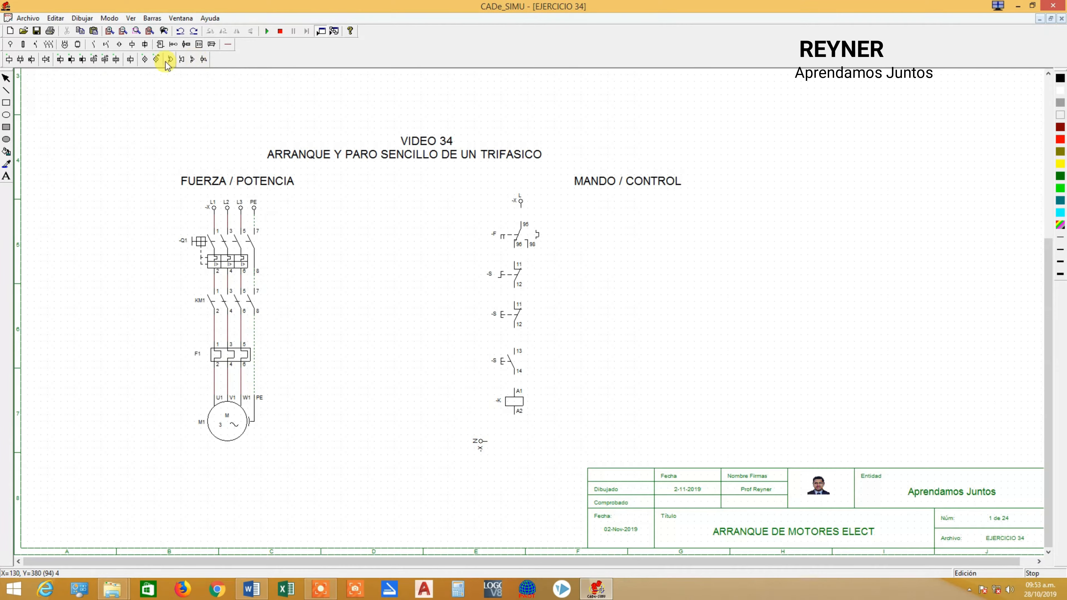
Place two signal lamps and one flashing lamp in a row to the right of the contactor coil.
{"action": "left_click", "coordinate": [148, 59]}
{"action": "left_click", "coordinate": [651, 389]}
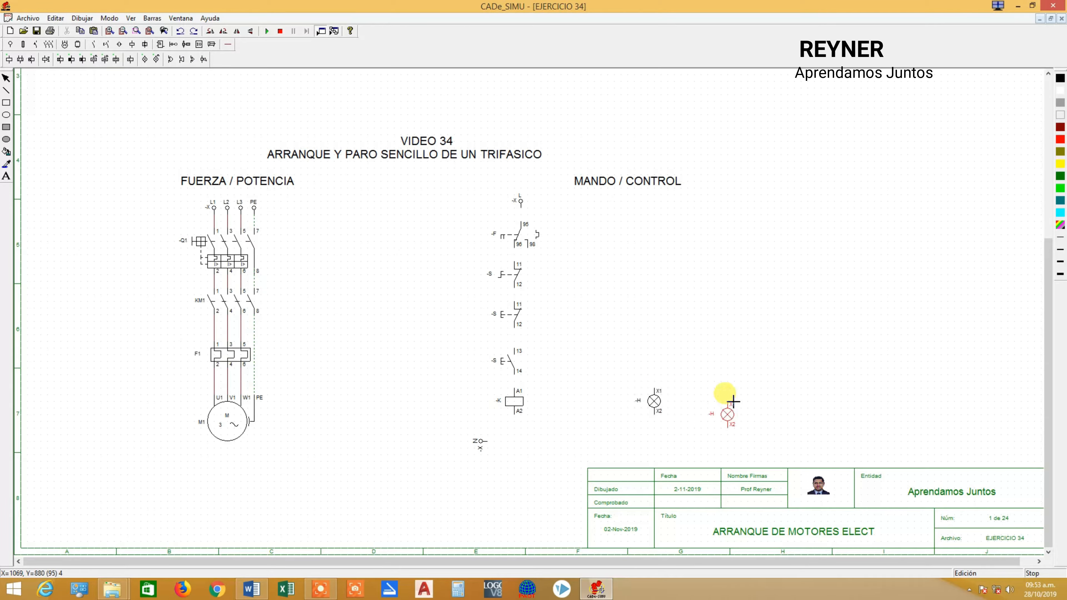
{"action": "left_click", "coordinate": [697, 391]}
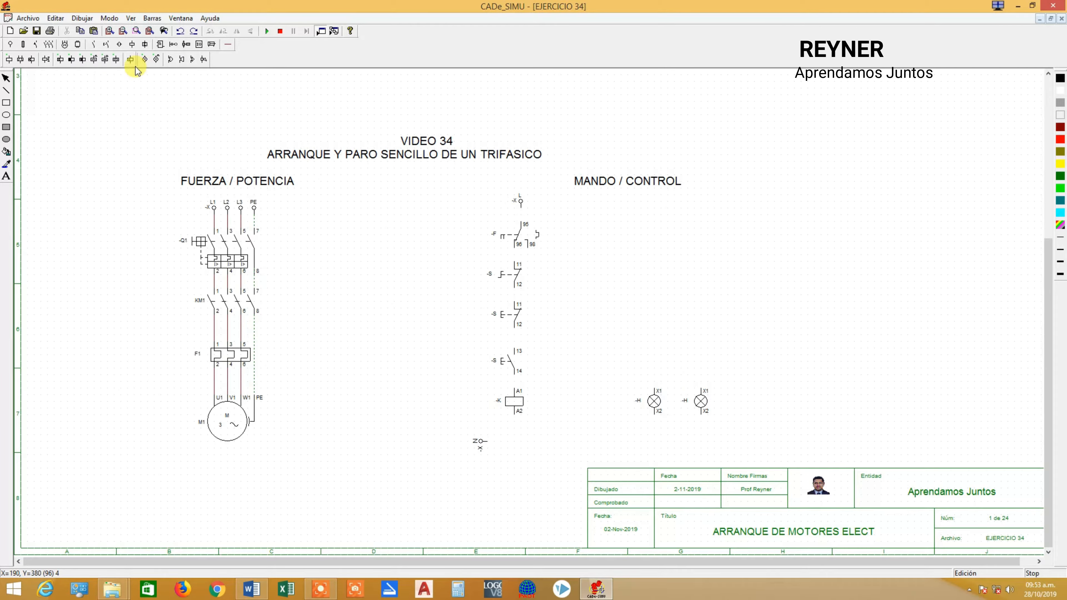
{"action": "left_click", "coordinate": [156, 60]}
{"action": "left_click", "coordinate": [752, 390]}
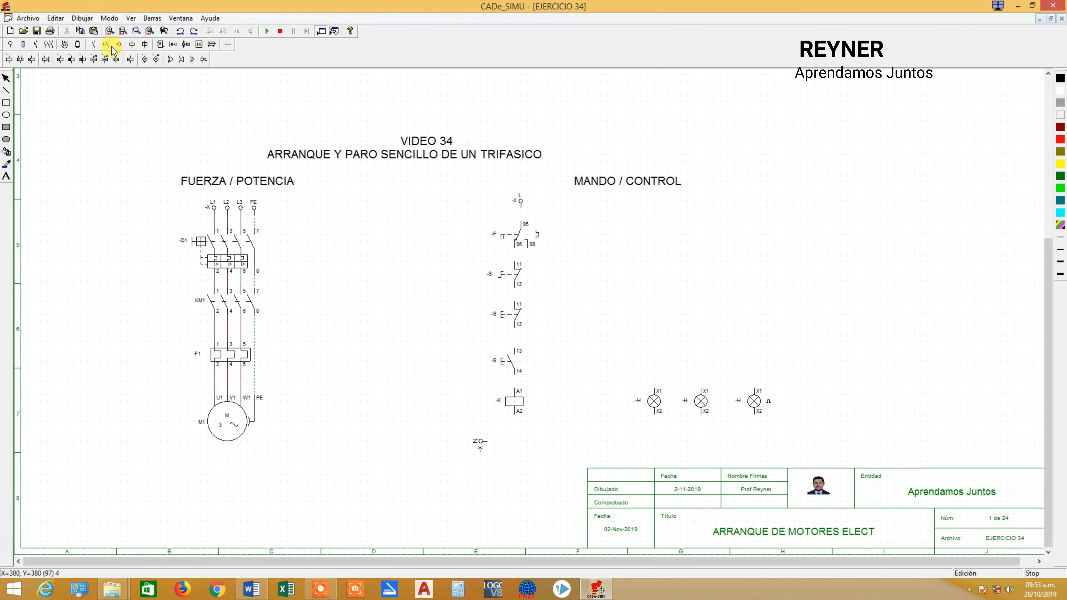
Place a normally open and a normally closed contactor auxiliary contact to the right of the normally open pushbutton.
{"action": "left_click", "coordinate": [93, 45]}
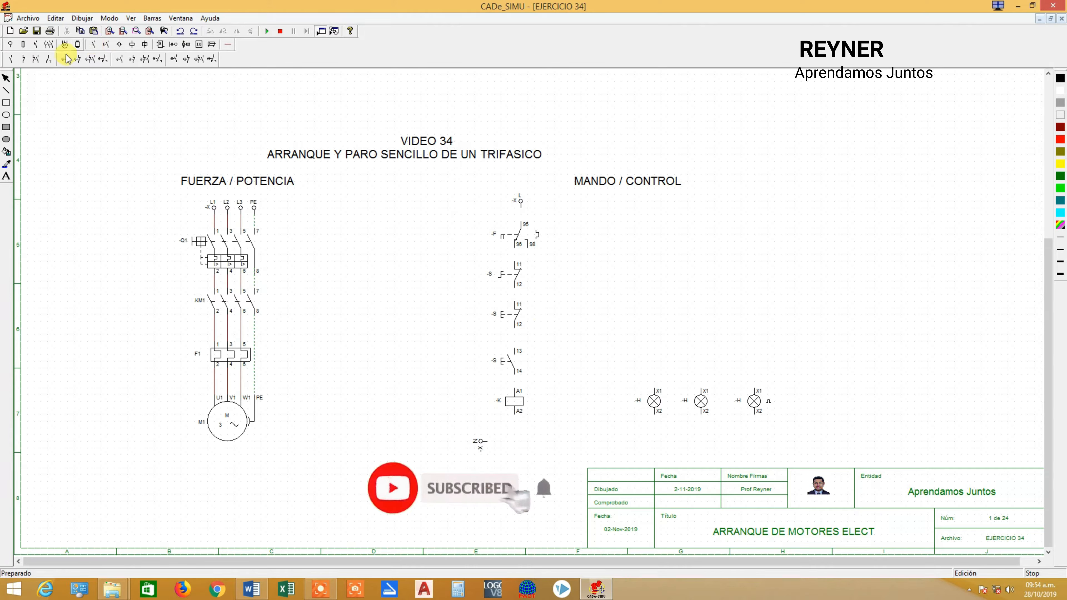
{"action": "left_click", "coordinate": [10, 59]}
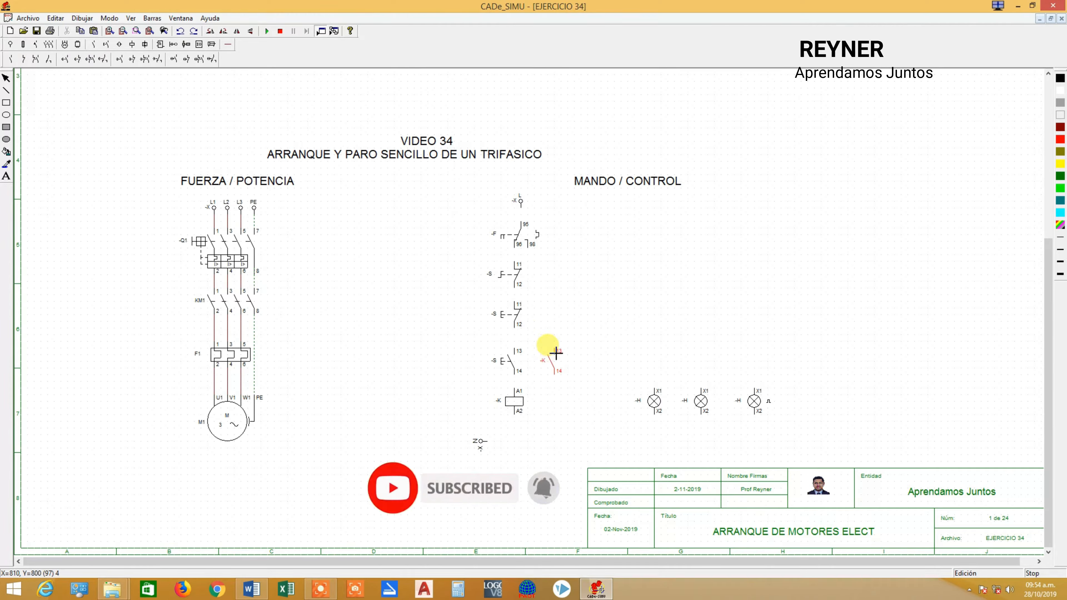
{"action": "left_click", "coordinate": [555, 353]}
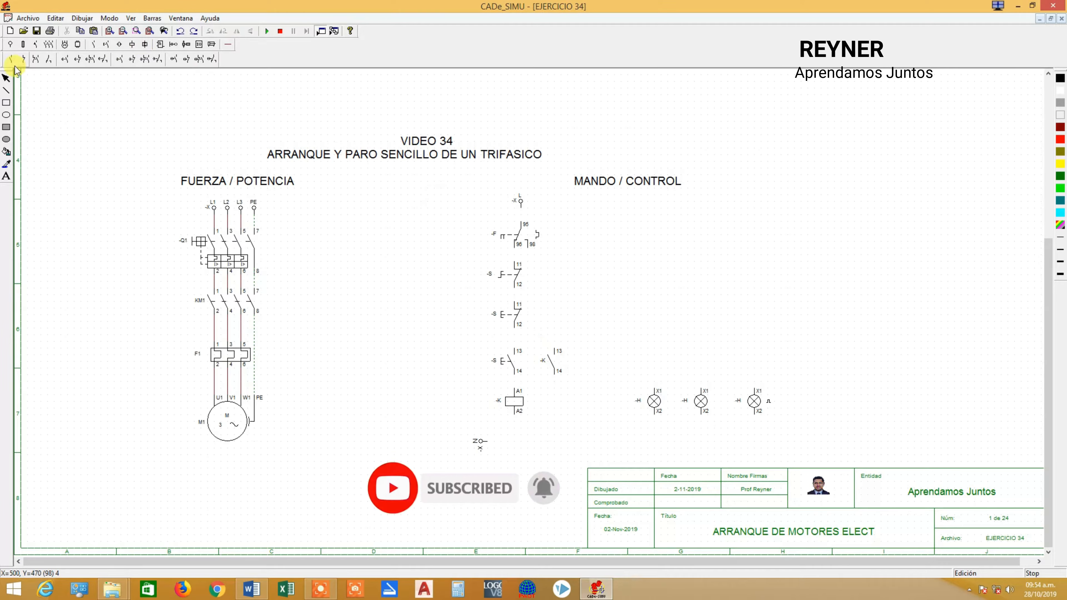
{"action": "left_click", "coordinate": [624, 352]}
Move the normally open auxiliary contact slightly right and the normally closed one slightly left.
{"action": "left_click_drag", "start_coordinate": [553, 357], "coordinate": [565, 358]}
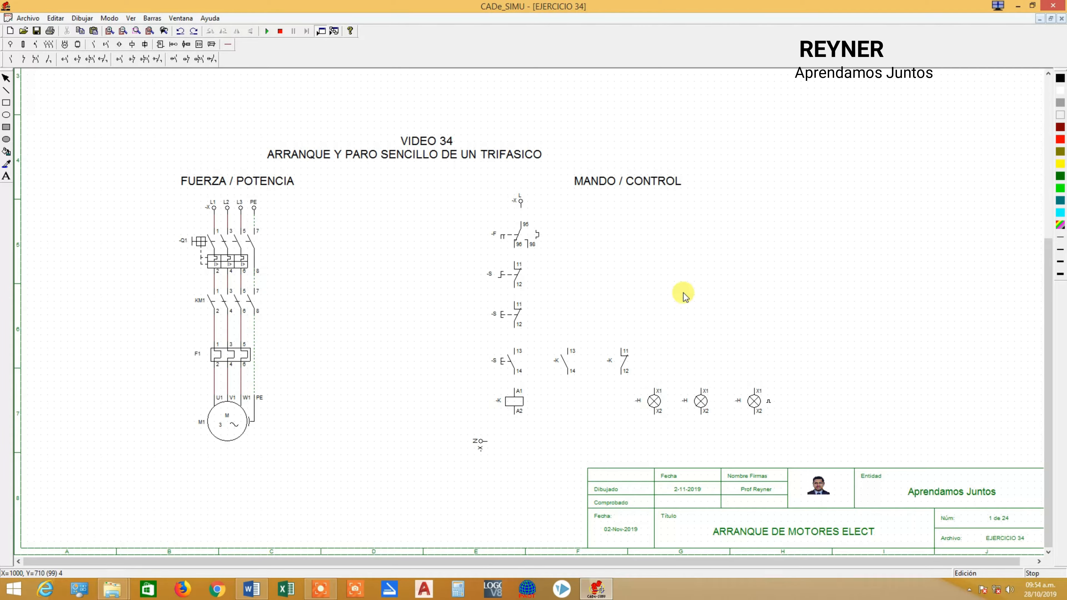
{"action": "left_click_drag", "start_coordinate": [625, 365], "coordinate": [611, 368]}
{"action": "left_click", "coordinate": [613, 369]}
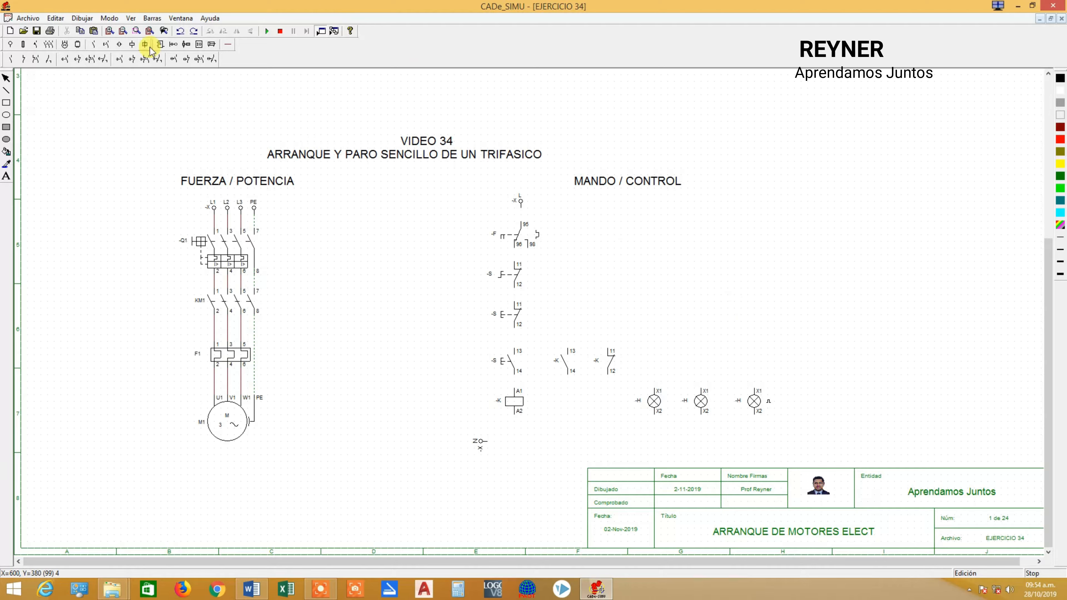
Wire phase L in series through thermal contact 95-96, the normally closed switch and both pushbuttons to coil terminal A1.
{"action": "left_click", "coordinate": [228, 46]}
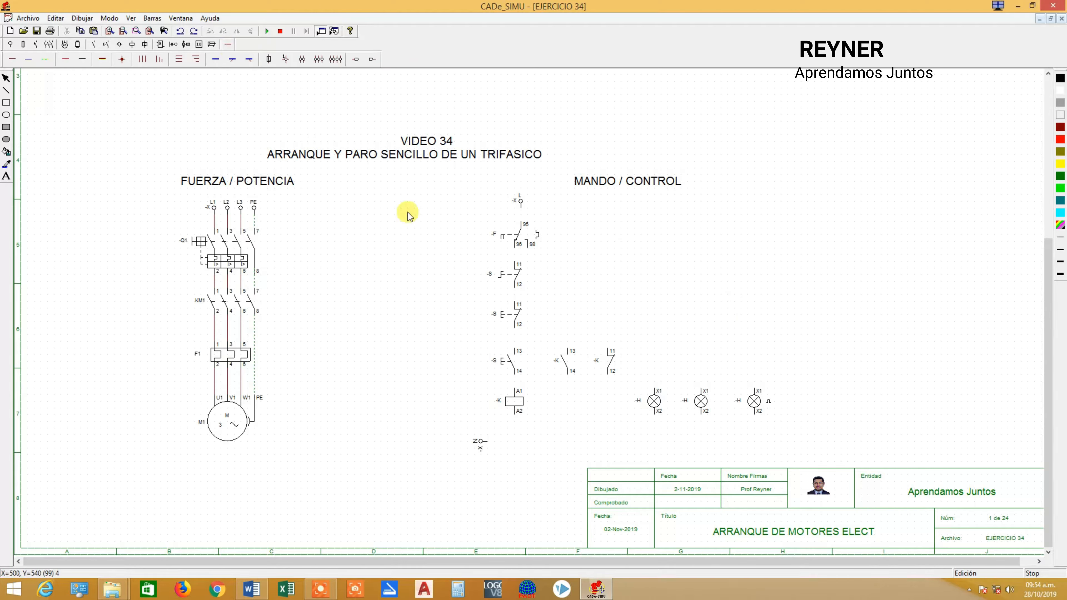
{"action": "left_click", "coordinate": [10, 62]}
{"action": "left_click_drag", "start_coordinate": [521, 208], "coordinate": [528, 221]}
{"action": "left_click_drag", "start_coordinate": [518, 262], "coordinate": [517, 264]}
{"action": "left_click_drag", "start_coordinate": [515, 287], "coordinate": [515, 303]}
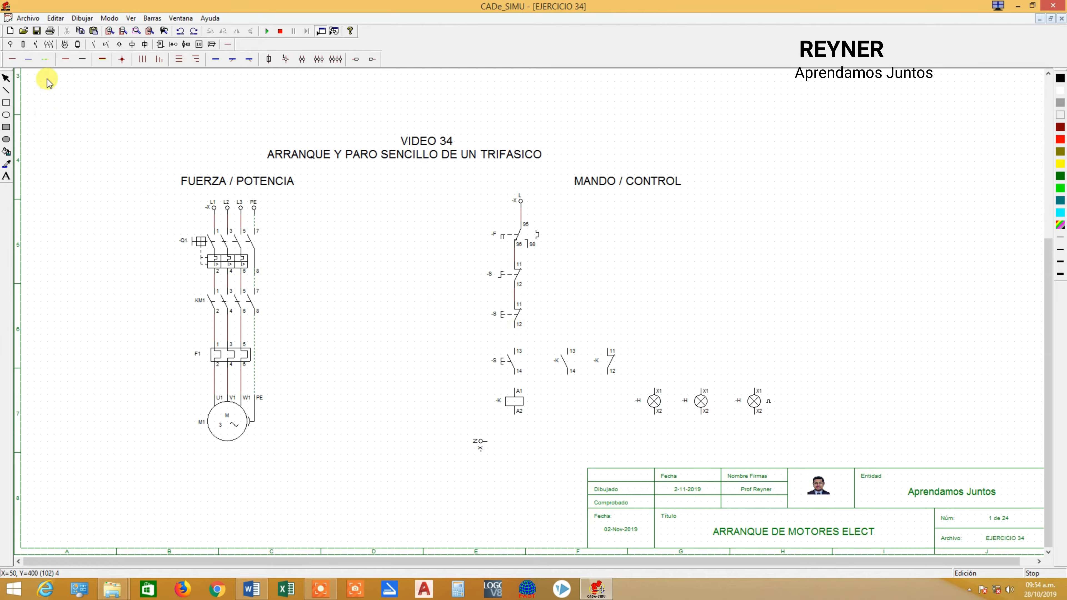
{"action": "left_click", "coordinate": [11, 61]}
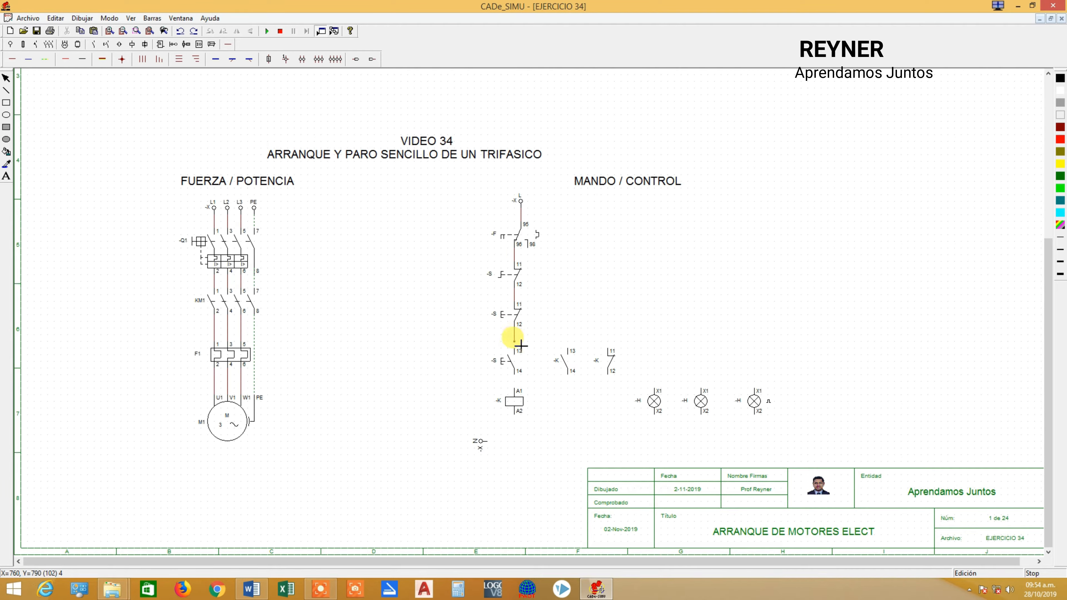
{"action": "left_click_drag", "start_coordinate": [521, 350], "coordinate": [520, 350]}
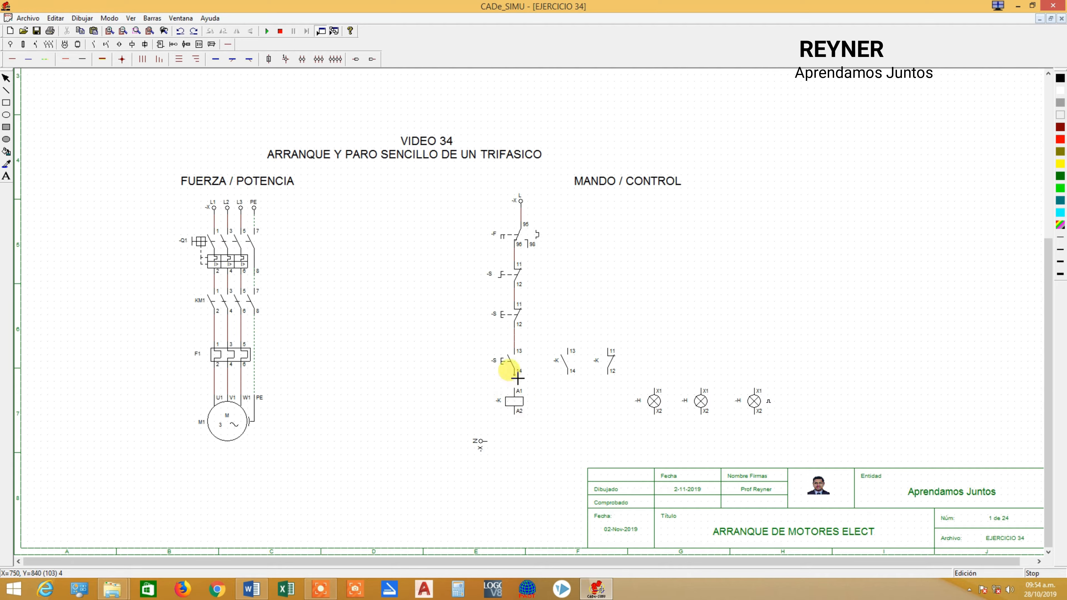
{"action": "left_click", "coordinate": [517, 387]}
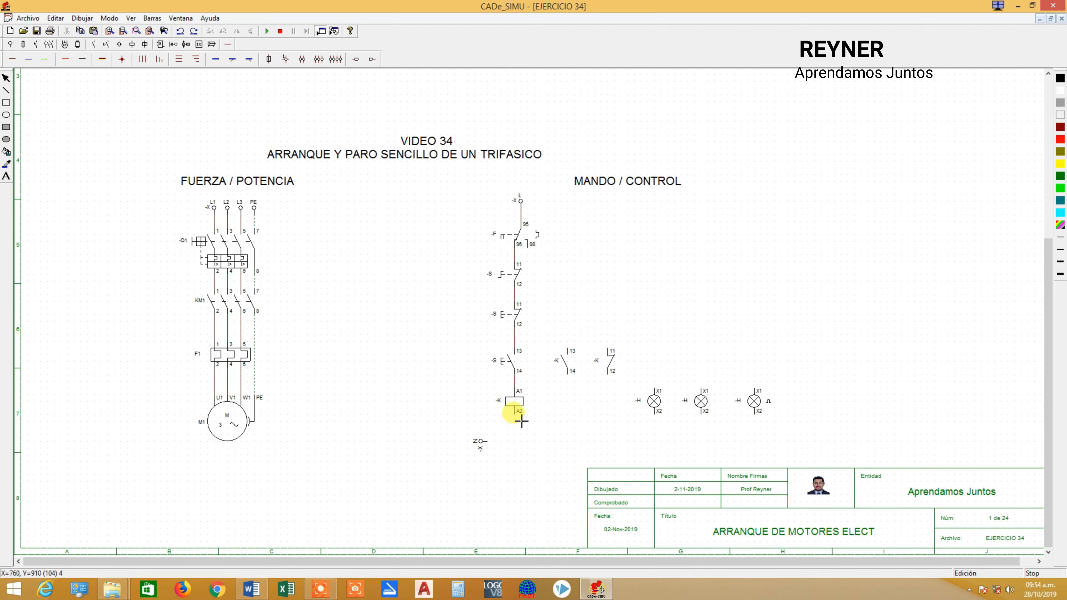
Wire coil terminal A2 and the X2 terminals of the three lamps to a common line from neutral N.
{"action": "left_click", "coordinate": [522, 441]}
{"action": "left_click", "coordinate": [487, 441]}
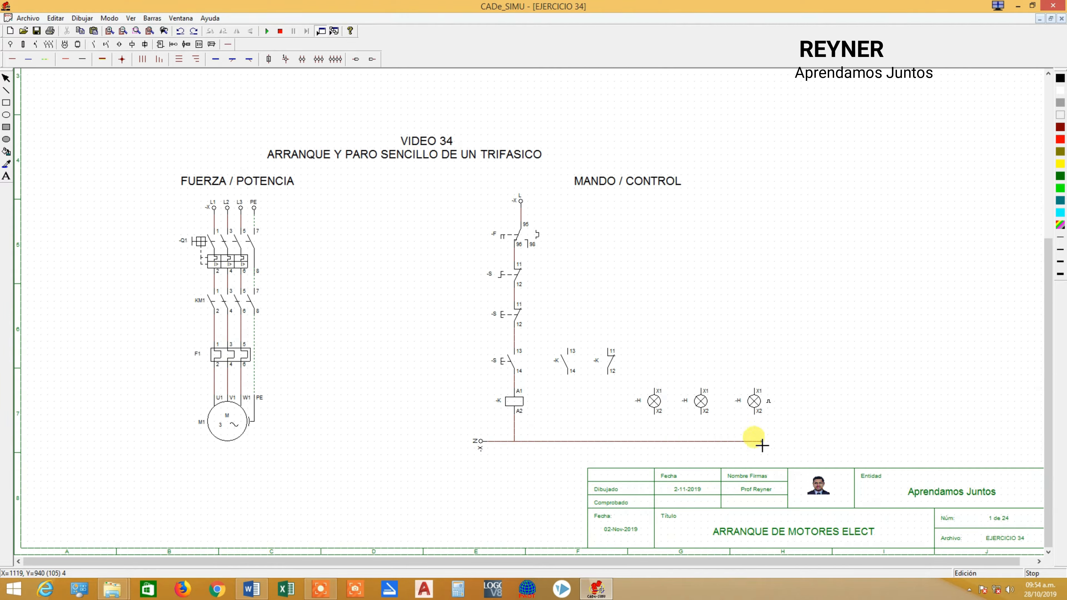
{"action": "left_click", "coordinate": [754, 441]}
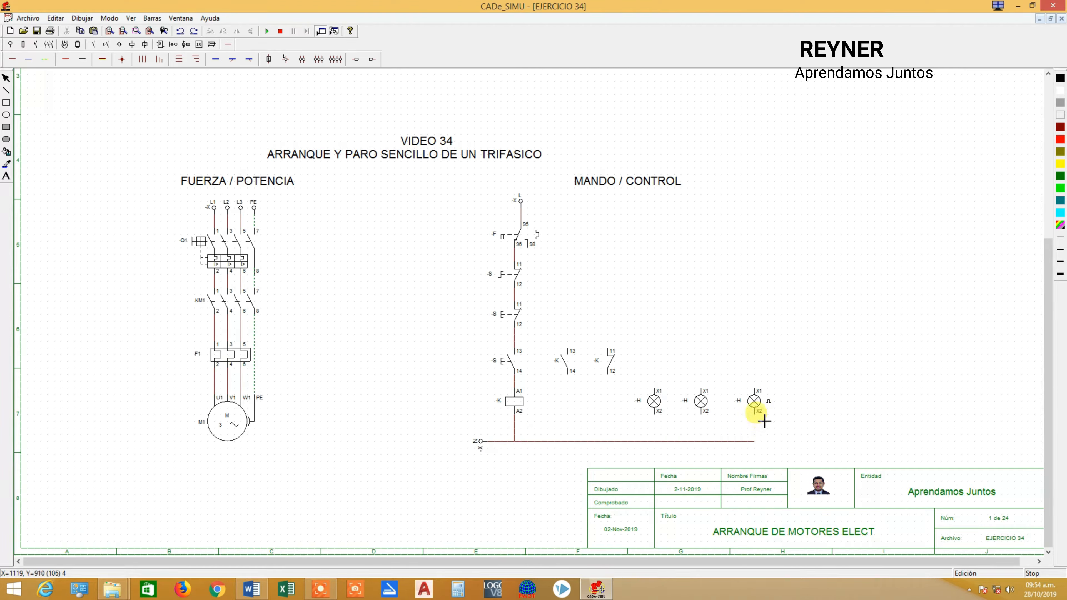
{"action": "left_click", "coordinate": [758, 441]}
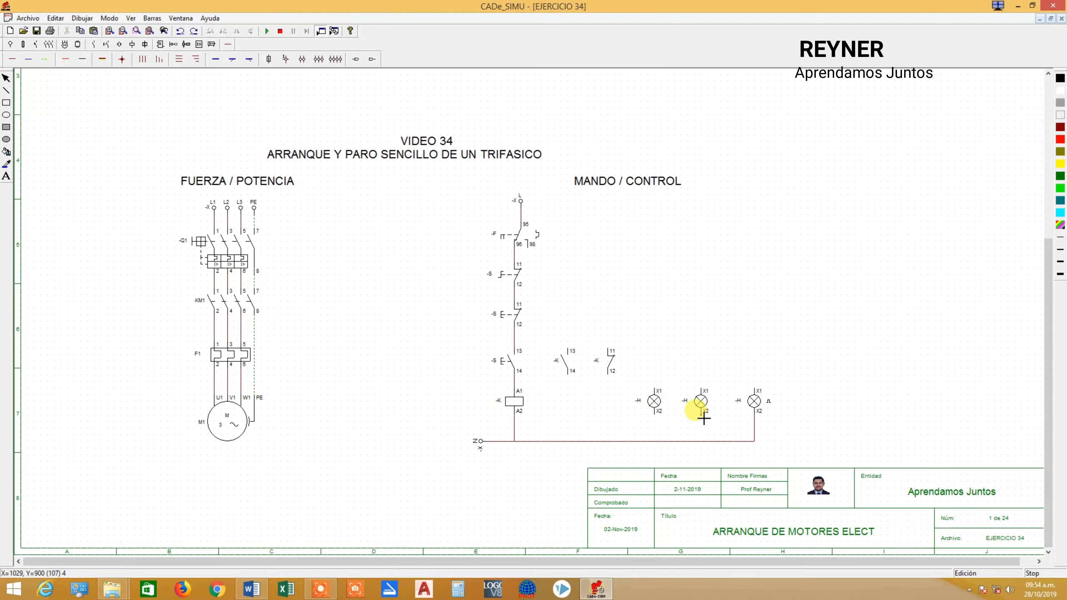
{"action": "left_click", "coordinate": [701, 441]}
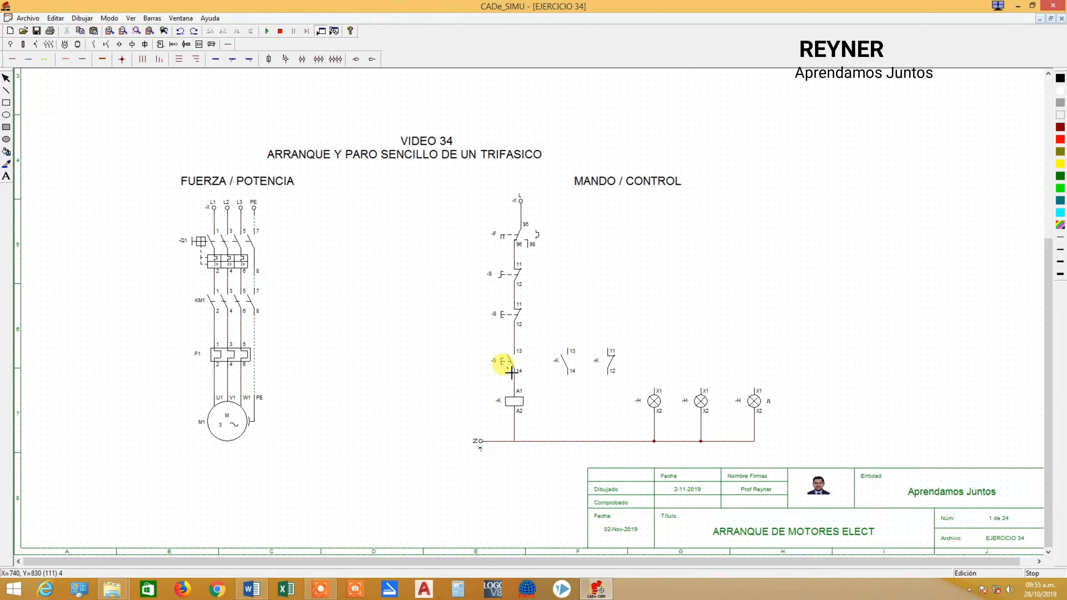
Wire the normally open and normally closed auxiliary contacts in parallel with the normally open pushbutton, with junctions on the lines.
{"action": "left_click", "coordinate": [514, 380]}
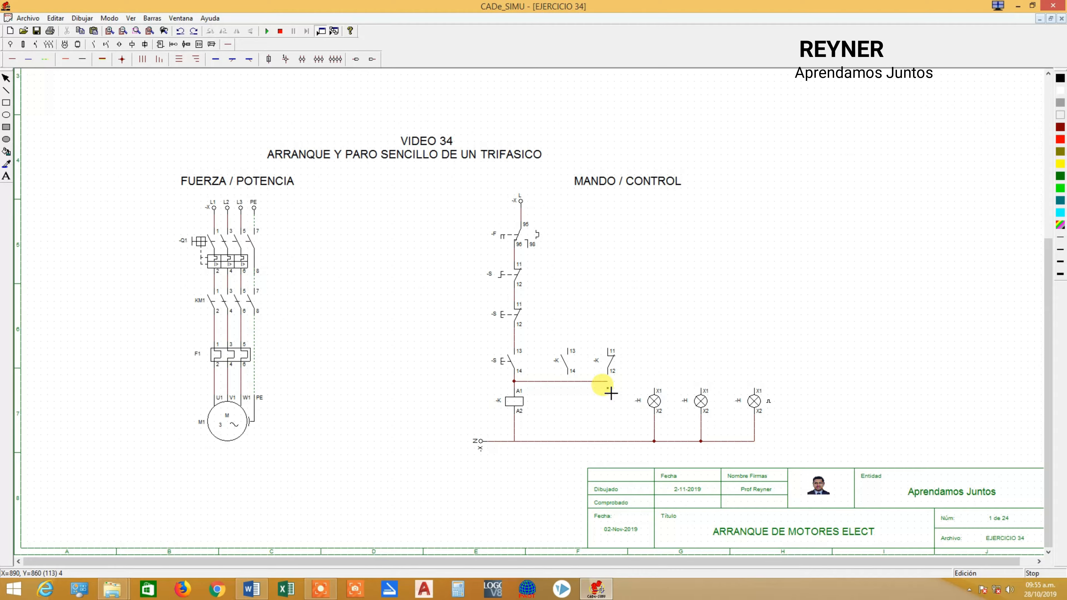
{"action": "left_click", "coordinate": [572, 382]}
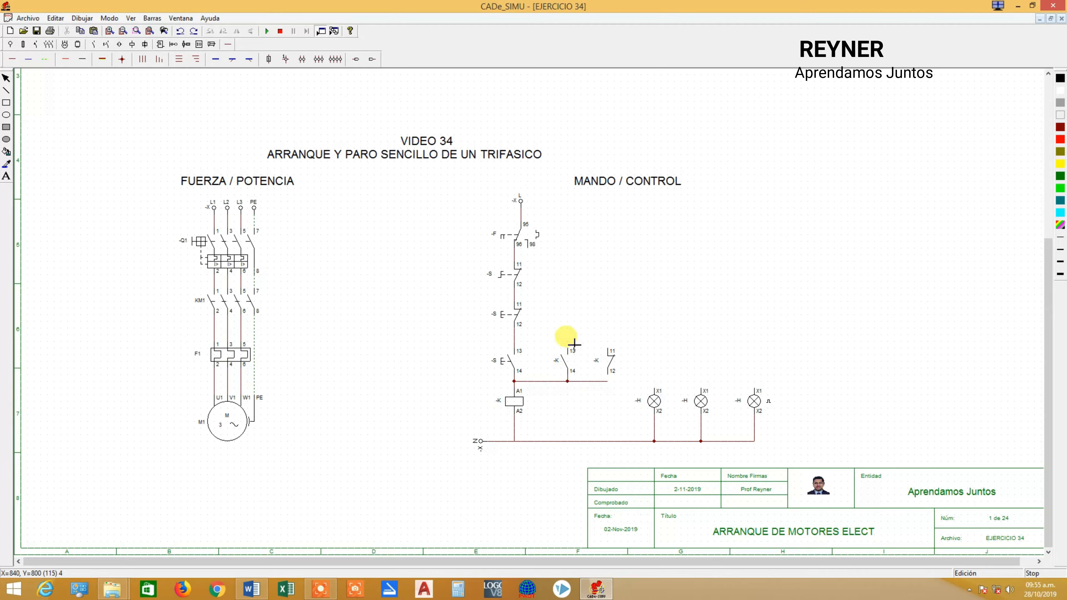
{"action": "left_click", "coordinate": [514, 341]}
{"action": "left_click", "coordinate": [607, 341]}
{"action": "left_click", "coordinate": [611, 350]}
{"action": "left_click", "coordinate": [609, 350]}
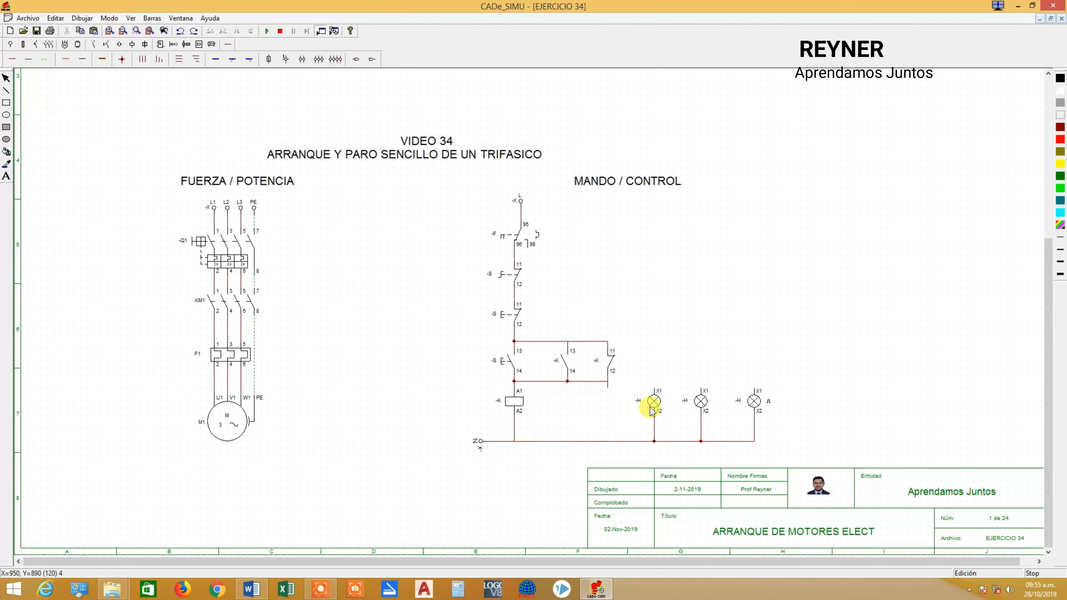
Move the leftmost lamp directly beneath the normally closed auxiliary contact and delete its leftover wire to the neutral line.
{"action": "left_click_drag", "start_coordinate": [643, 400], "coordinate": [610, 409]}
{"action": "left_click", "coordinate": [690, 382]}
{"action": "left_click_drag", "start_coordinate": [674, 315], "coordinate": [669, 450]}
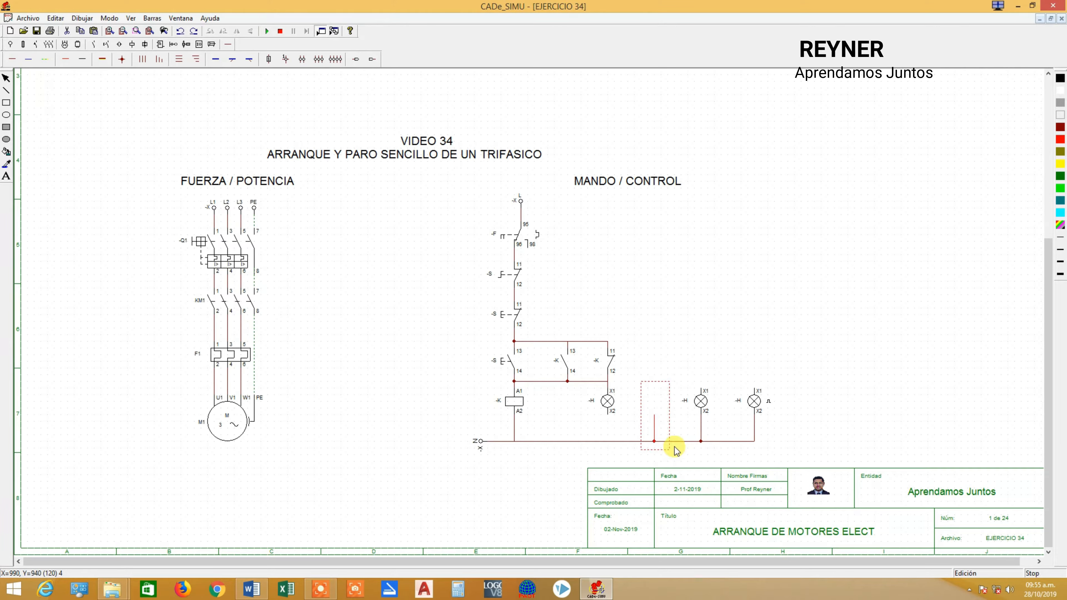
{"action": "key", "text": "Delete"}
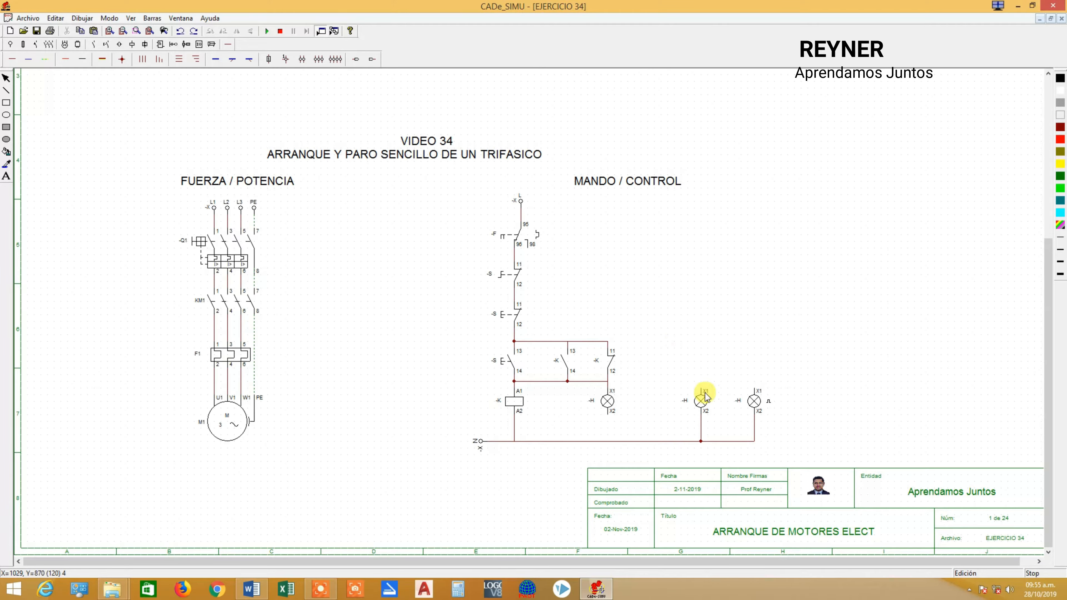
Shift the other two lamps left and redraw the neutral line from N, connecting terminal X2 of the first lamp to it.
{"action": "left_click_drag", "start_coordinate": [661, 348], "coordinate": [822, 467]}
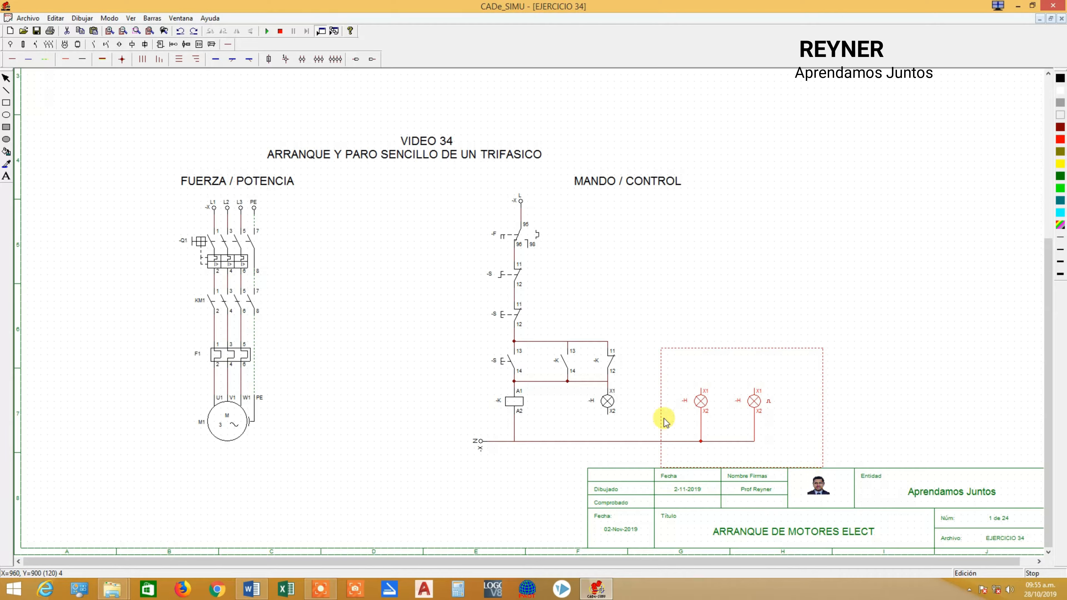
{"action": "left_click_drag", "start_coordinate": [698, 404], "coordinate": [651, 403]}
{"action": "left_click", "coordinate": [665, 268]}
{"action": "key", "text": "Delete"}
{"action": "left_click", "coordinate": [16, 59]}
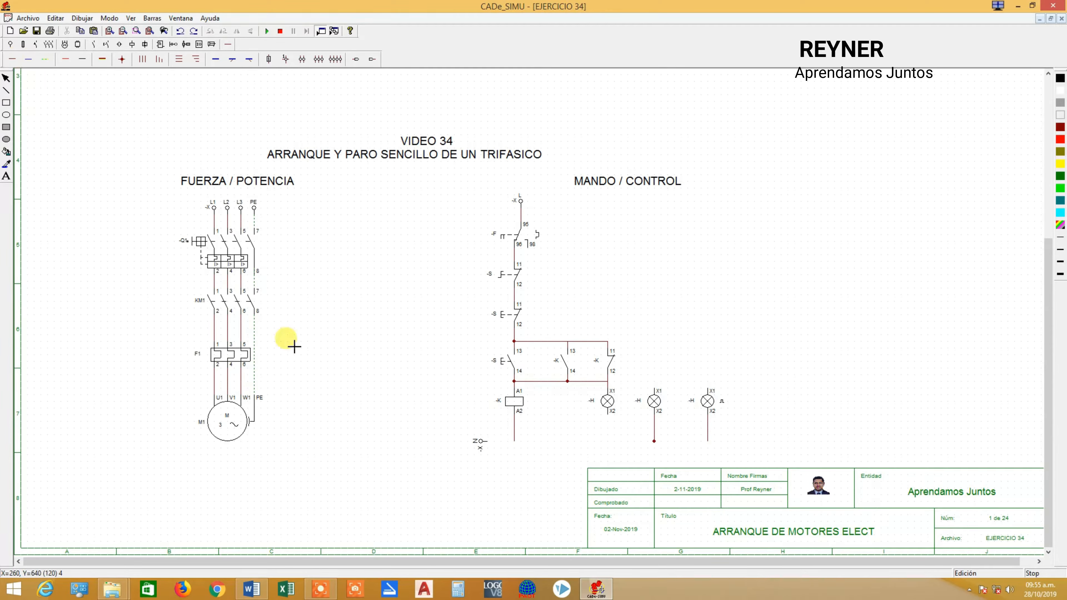
{"action": "left_click_drag", "start_coordinate": [488, 442], "coordinate": [708, 458]}
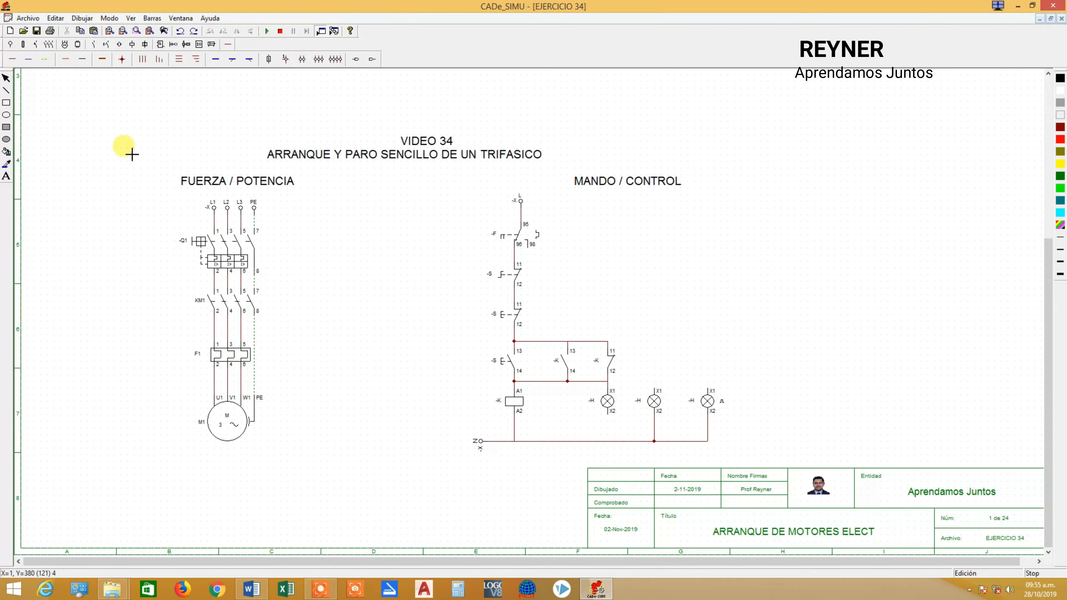
{"action": "left_click_drag", "start_coordinate": [613, 420], "coordinate": [607, 441]}
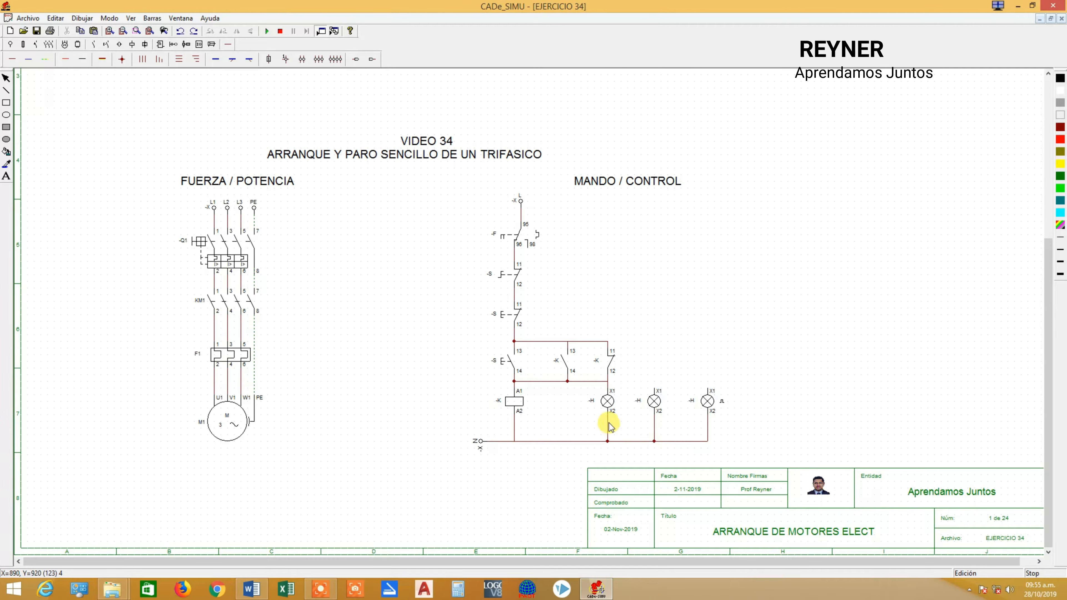
Move the first two lamps beneath the normally open and normally closed contacts, and delete the horizontal wires joining both contacts to the pushbutton.
{"action": "left_click_drag", "start_coordinate": [608, 402], "coordinate": [569, 406]}
{"action": "left_click_drag", "start_coordinate": [658, 405], "coordinate": [608, 405]}
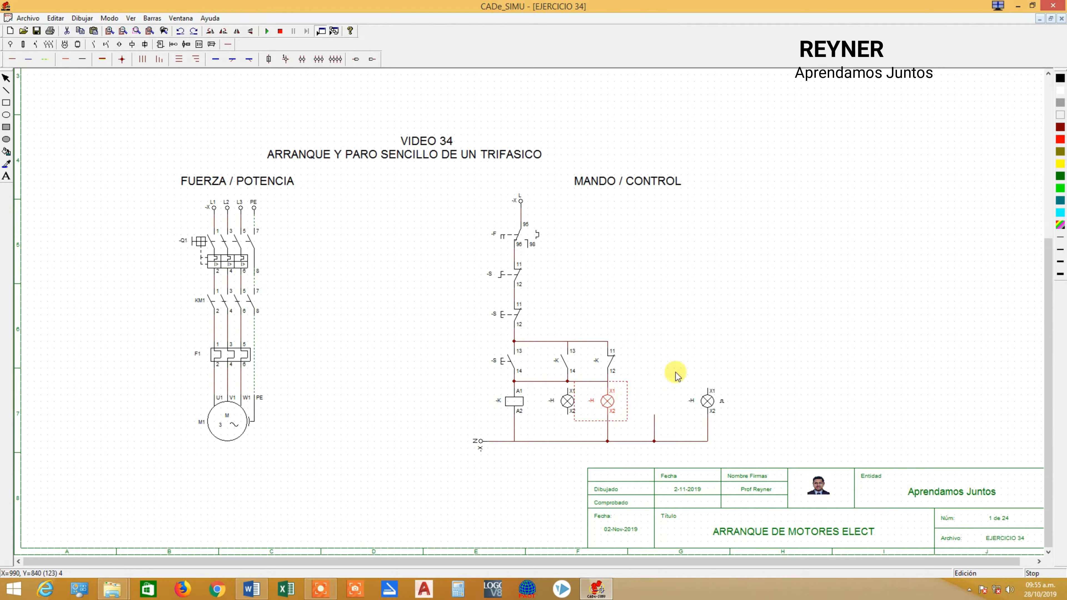
{"action": "key", "text": "Delete"}
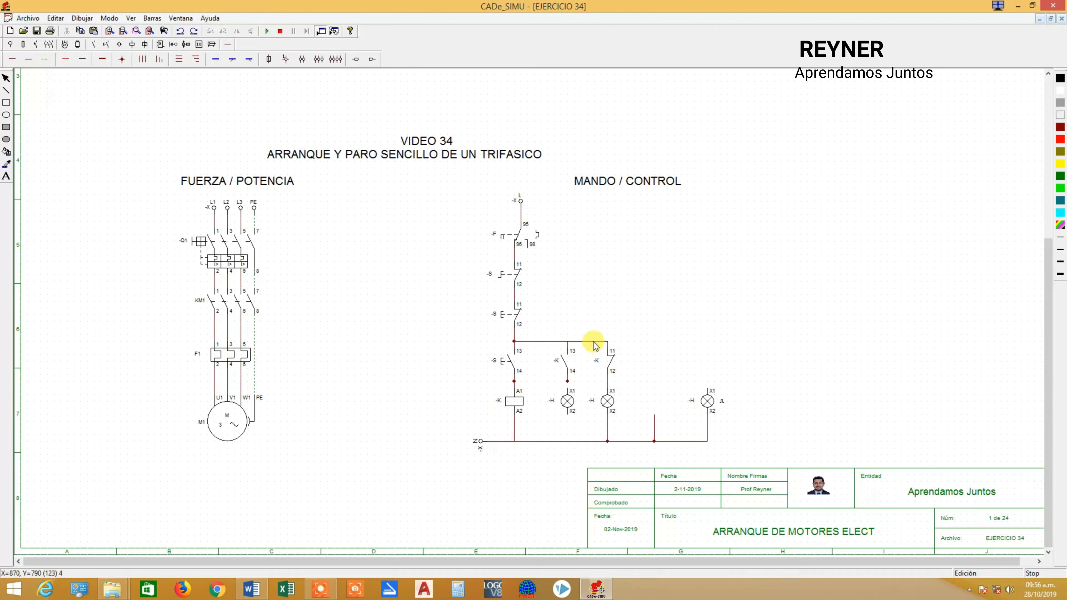
{"action": "key", "text": "Delete"}
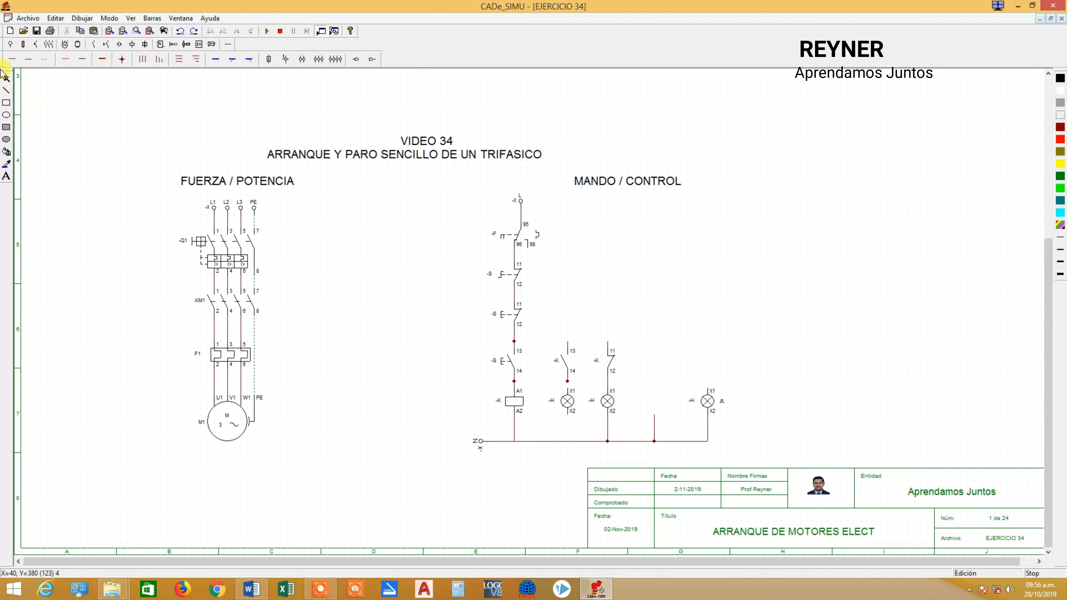
Wire the normally open contact's terminal 13 to the pushbutton's terminal 13, and connect the lamp below it between terminal 14 and neutral.
{"action": "left_click", "coordinate": [14, 60]}
{"action": "left_click_drag", "start_coordinate": [514, 342], "coordinate": [567, 341]}
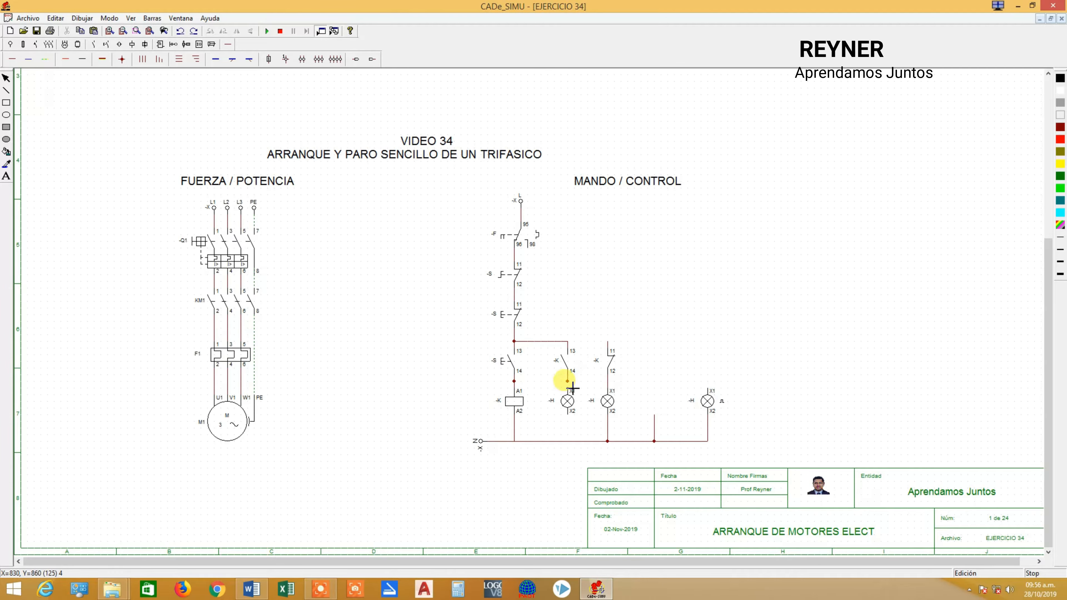
{"action": "left_click_drag", "start_coordinate": [569, 382], "coordinate": [570, 390]}
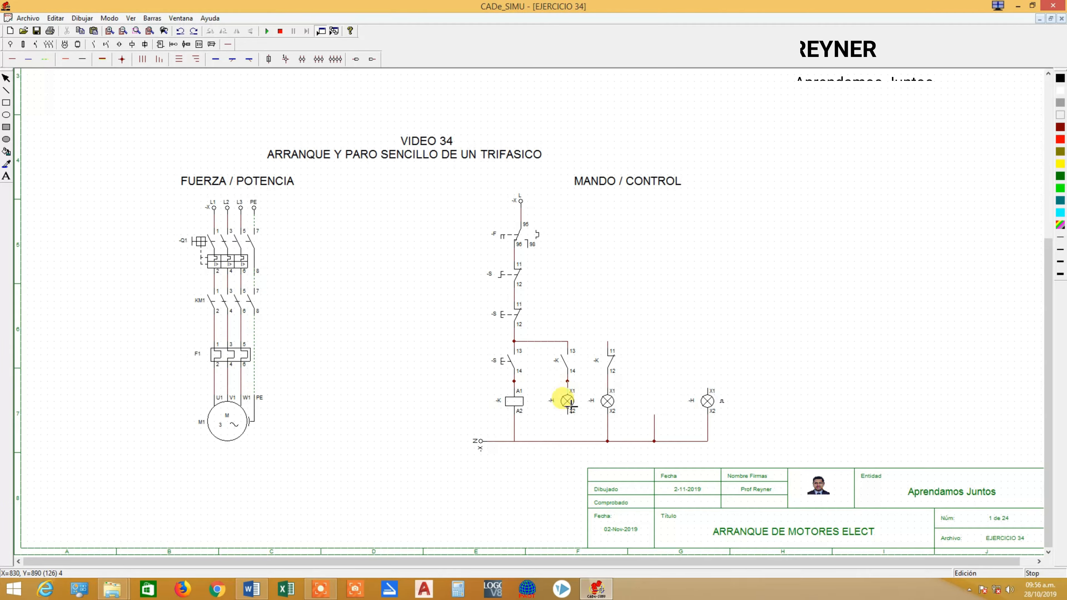
{"action": "left_click", "coordinate": [2, 61]}
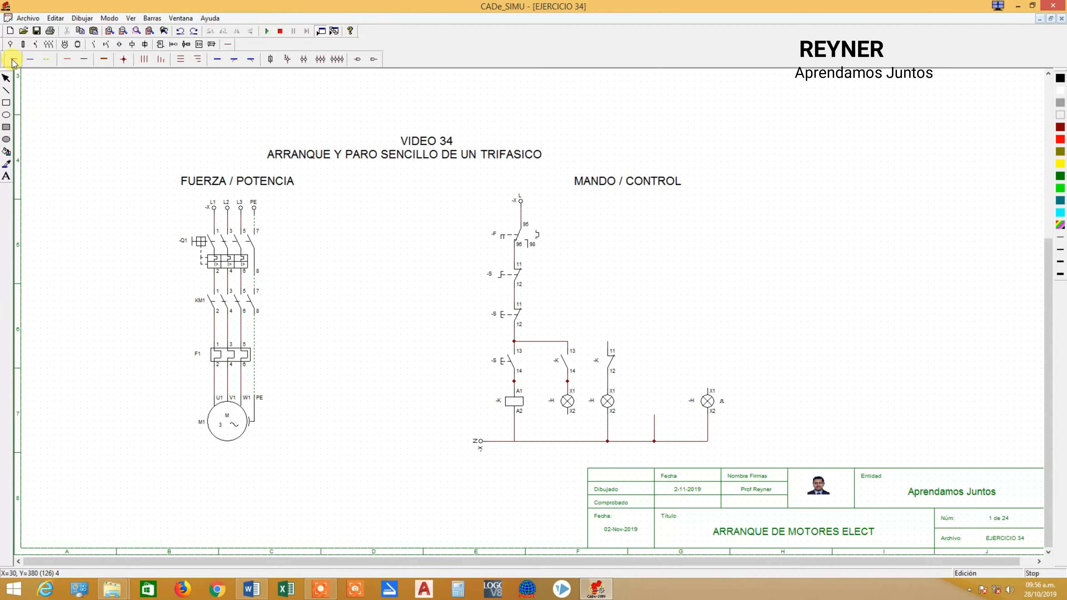
{"action": "left_click_drag", "start_coordinate": [571, 421], "coordinate": [568, 443]}
Connect the normally open contact's terminal 14 to the node between the pushbutton's terminal 14 and coil terminal A1.
{"action": "left_click_drag", "start_coordinate": [517, 383], "coordinate": [567, 381]}
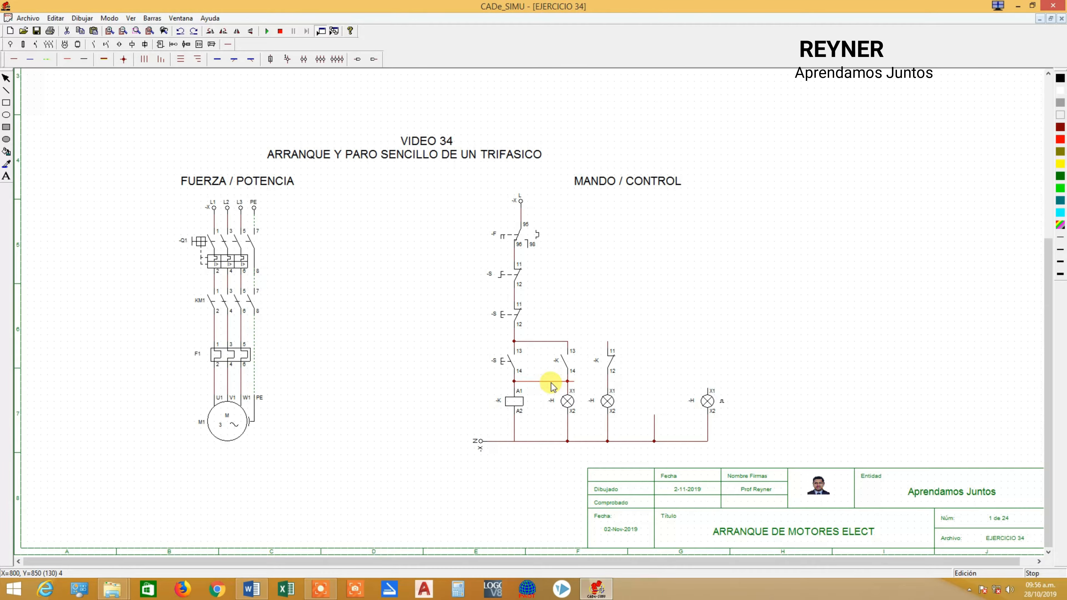
{"action": "key", "text": "Delete"}
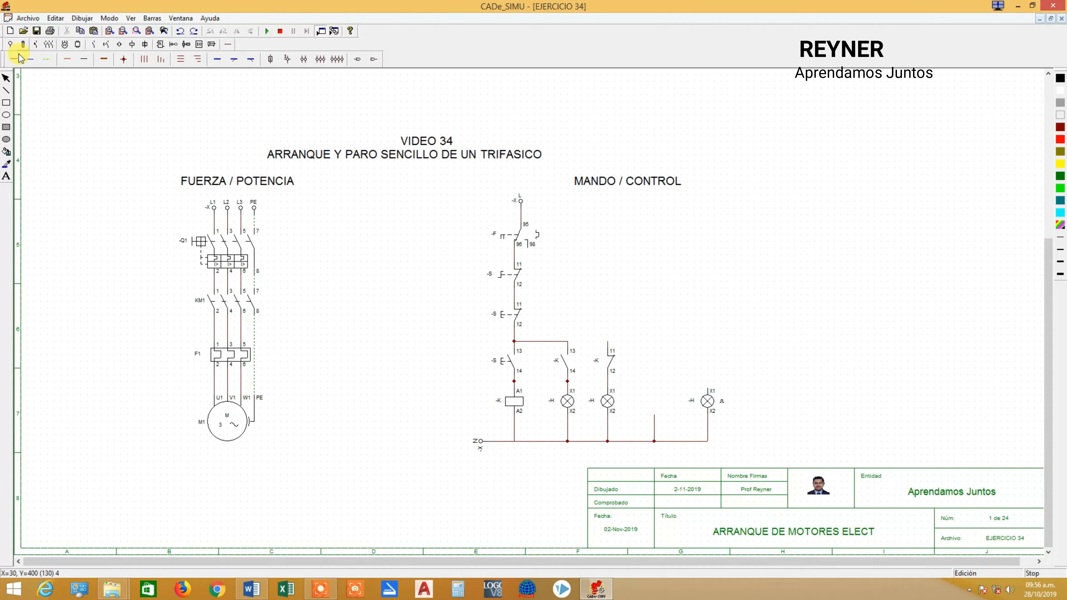
{"action": "left_click", "coordinate": [15, 63]}
{"action": "left_click_drag", "start_coordinate": [516, 387], "coordinate": [567, 388]}
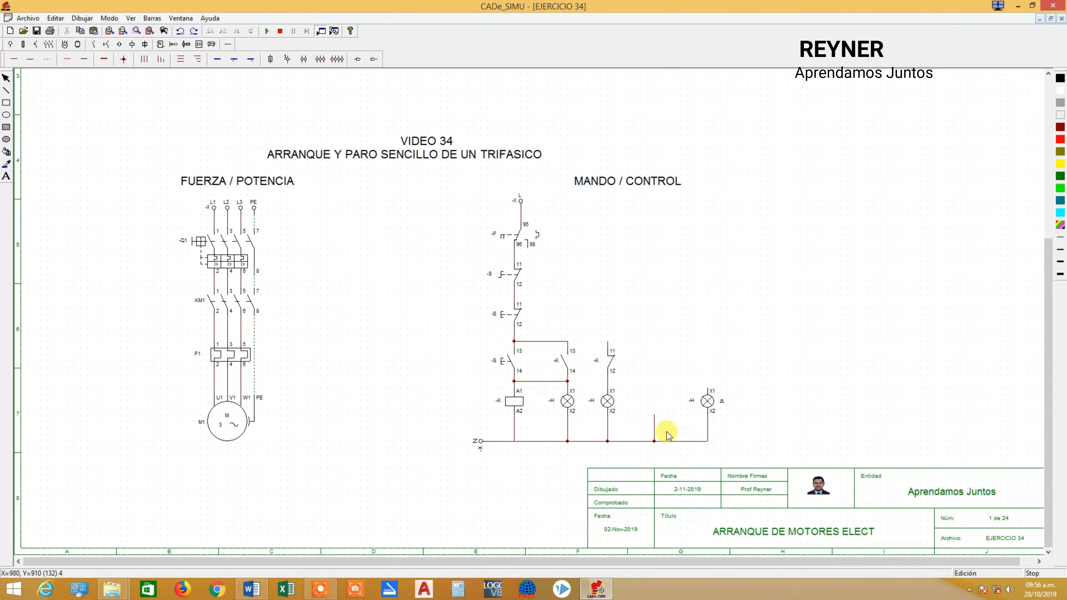
Move the flashing lamp left onto the free neutral branch and delete its old vertical wire.
{"action": "left_click", "coordinate": [713, 402]}
{"action": "left_click_drag", "start_coordinate": [709, 404], "coordinate": [656, 399]}
{"action": "left_click", "coordinate": [728, 394]}
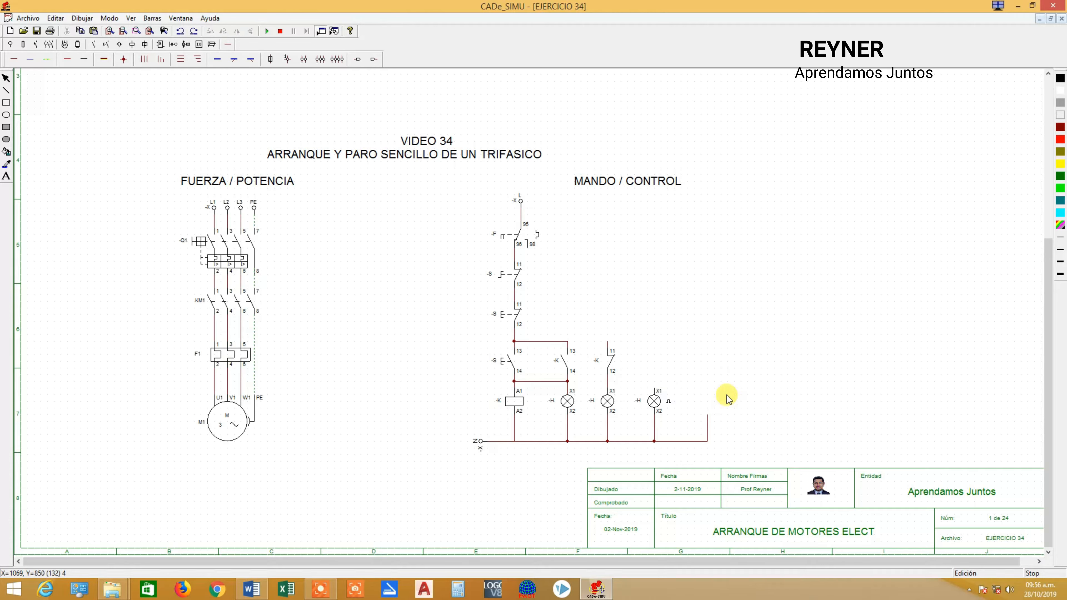
{"action": "left_click", "coordinate": [709, 431]}
{"action": "key", "text": "Delete"}
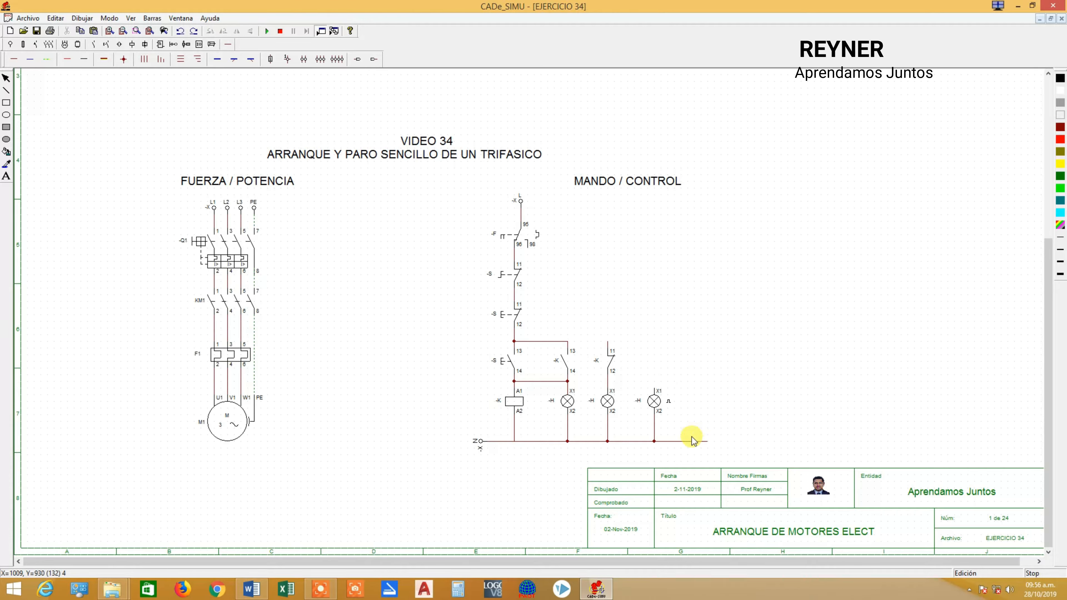
Redraw the neutral line from N so it ends at the flashing lamp's branch, with a junction below coil terminal A2.
{"action": "left_click", "coordinate": [691, 442]}
{"action": "key", "text": "Delete"}
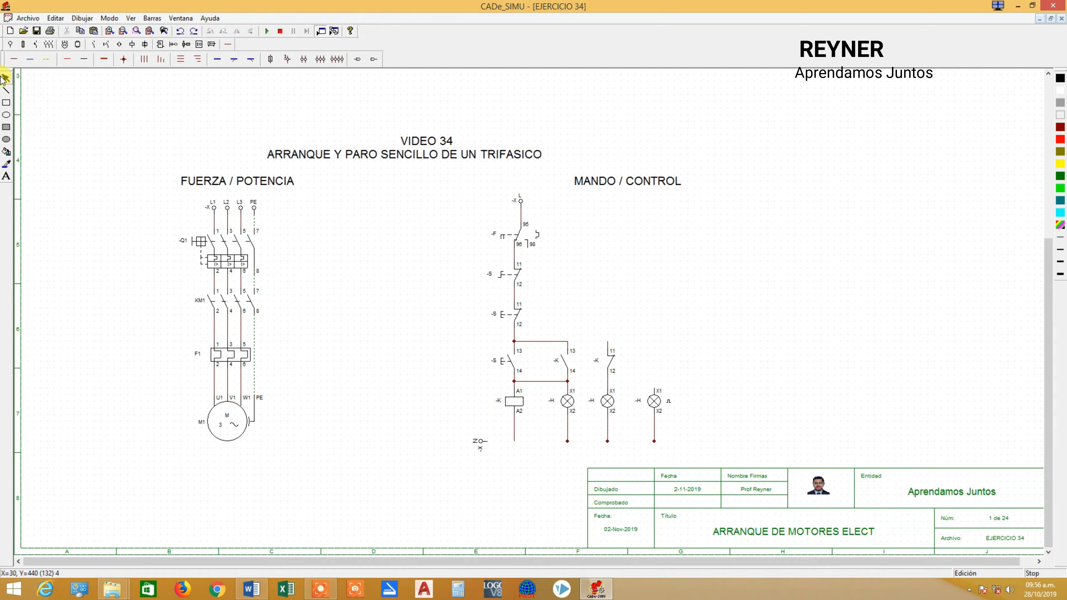
{"action": "left_click_drag", "start_coordinate": [493, 444], "coordinate": [655, 451]}
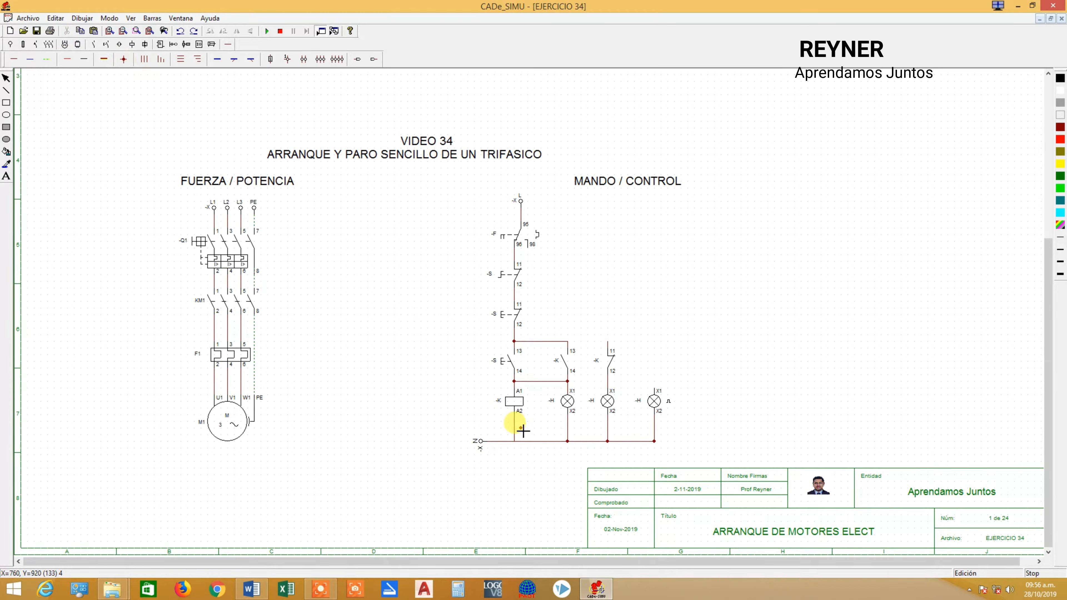
{"action": "left_click", "coordinate": [514, 441]}
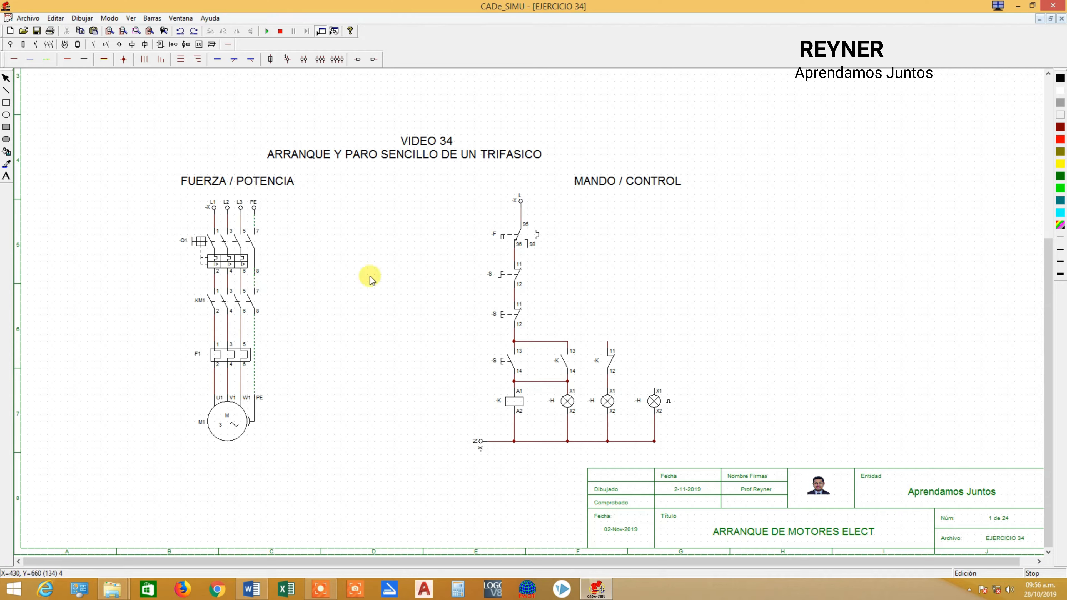
Wire terminal 11 of the normally closed auxiliary contact to the line between thermal terminal 96 and the normally closed switch.
{"action": "left_click", "coordinate": [11, 61]}
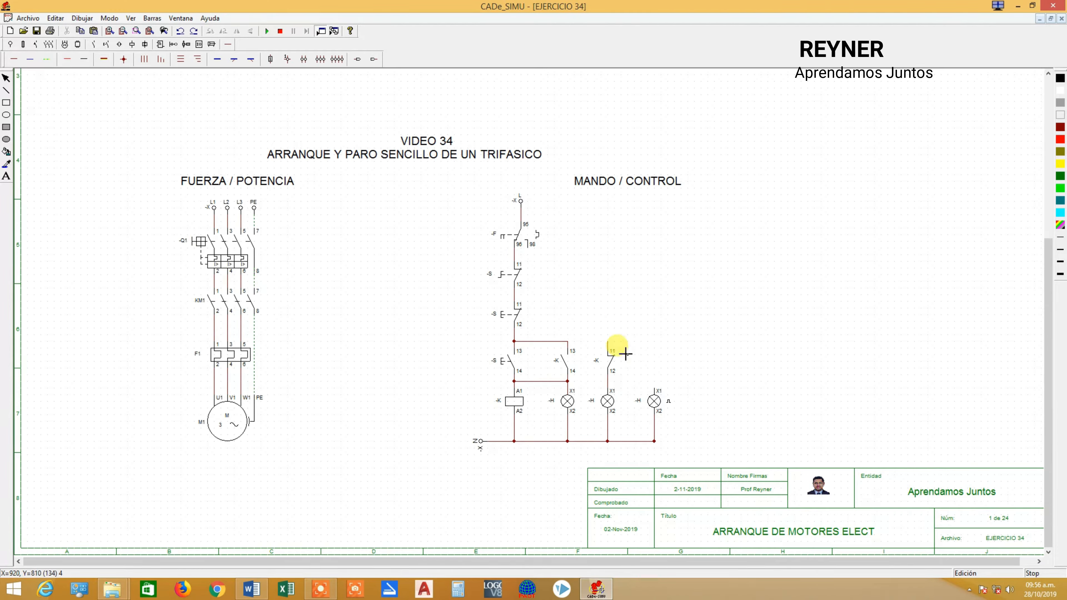
{"action": "left_click", "coordinate": [609, 341]}
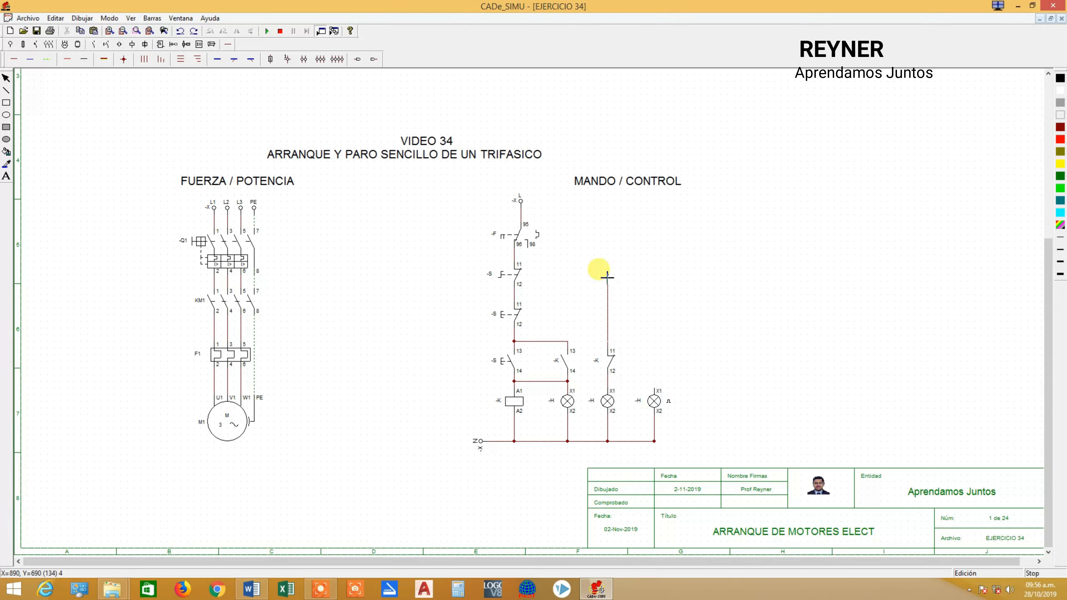
{"action": "left_click", "coordinate": [612, 262]}
{"action": "left_click", "coordinate": [518, 262]}
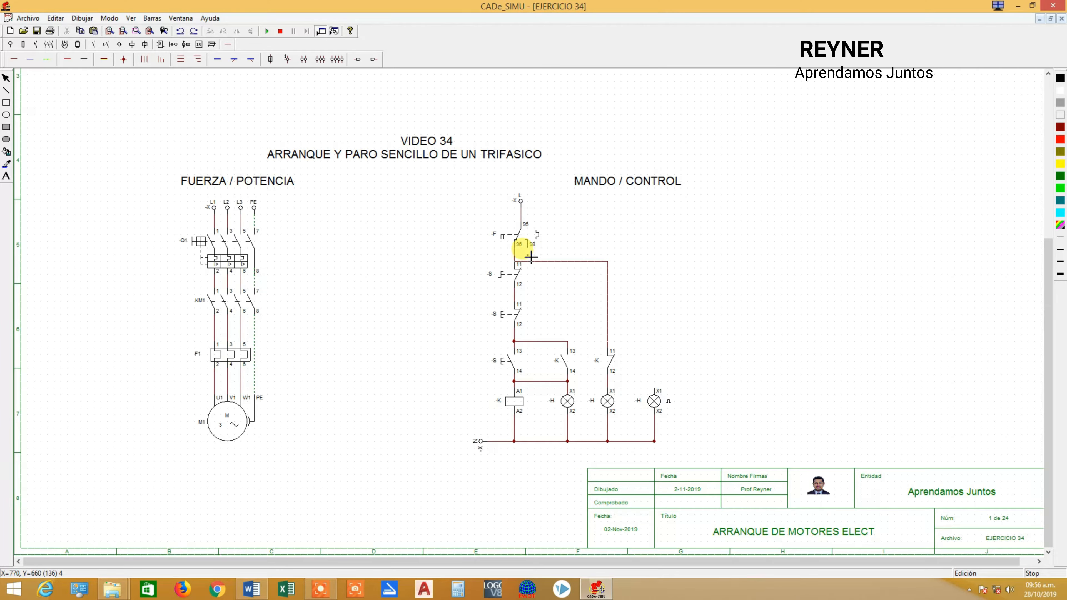
Wire thermal terminal 98 to X1 of the flashing lamp and add a junction node on the line below terminal 96.
{"action": "left_click_drag", "start_coordinate": [531, 256], "coordinate": [650, 269]}
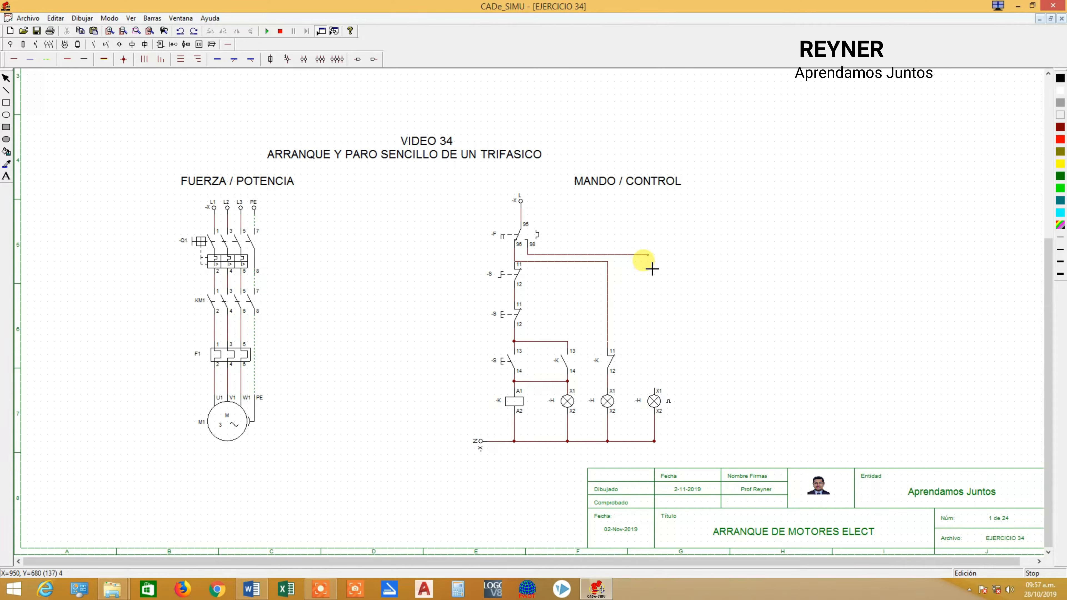
{"action": "left_click_drag", "start_coordinate": [656, 258], "coordinate": [676, 382]}
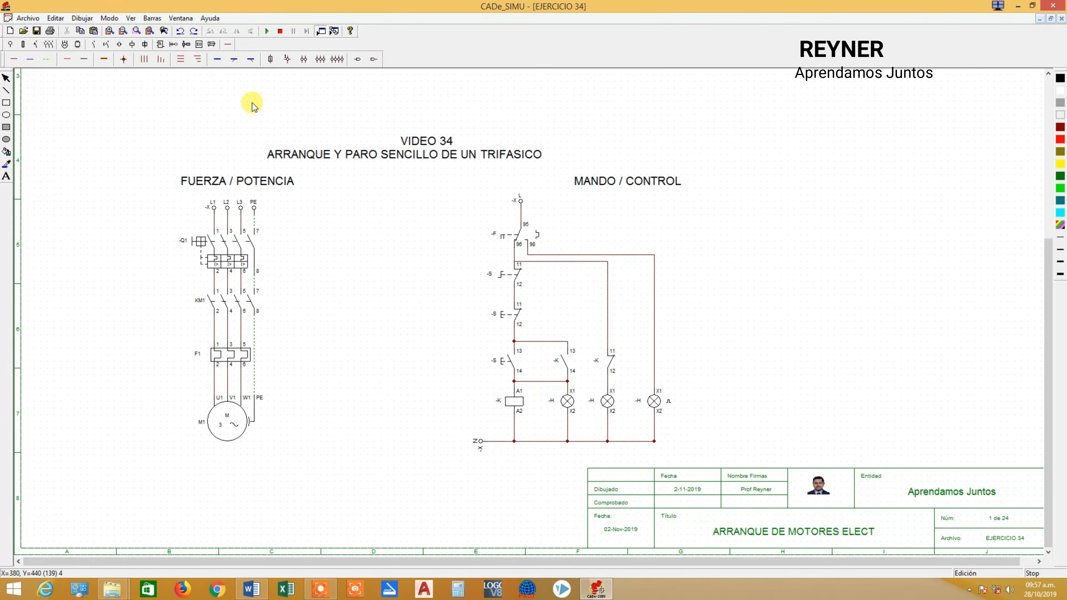
{"action": "left_click", "coordinate": [124, 59]}
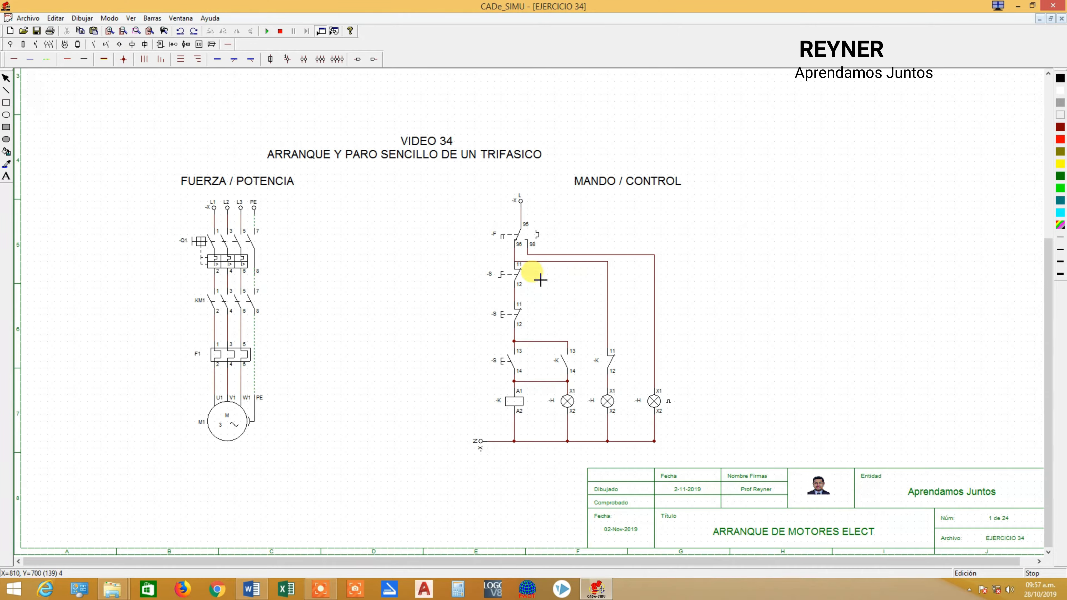
{"action": "left_click", "coordinate": [514, 261]}
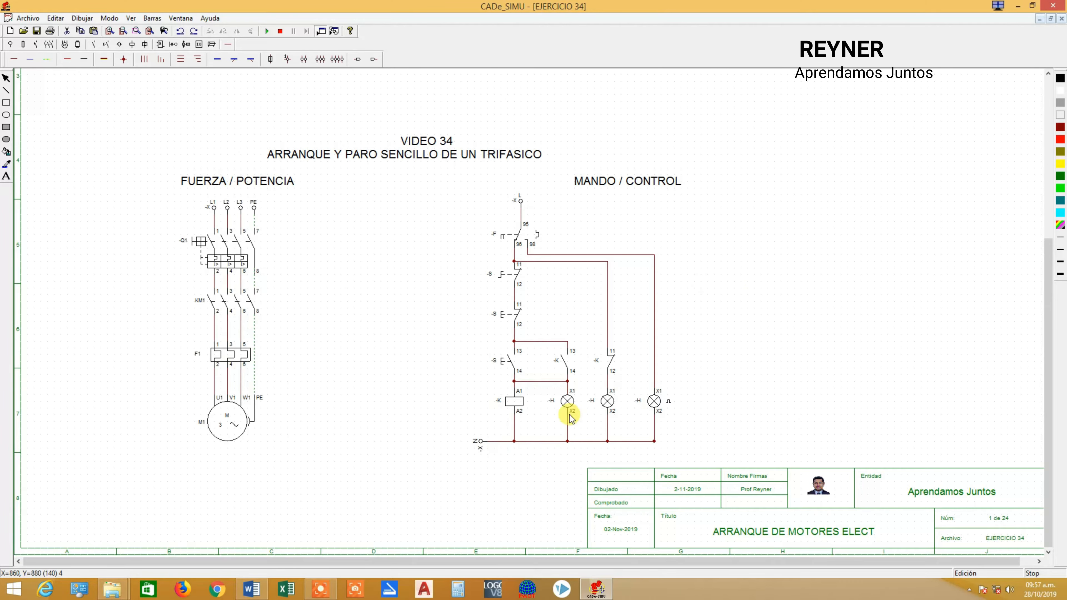
Name the thermal relay contact F1 and the normally closed switch below it EMERG.
{"action": "left_click", "coordinate": [521, 240]}
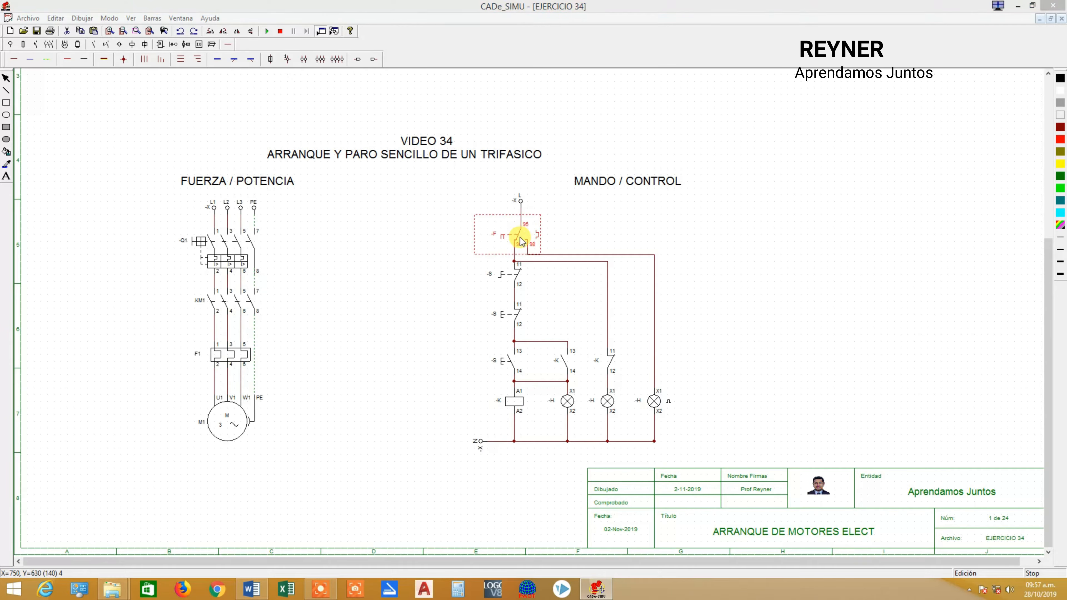
{"action": "double_click", "coordinate": [521, 241]}
{"action": "type", "text": "1"}
{"action": "left_click", "coordinate": [588, 336]}
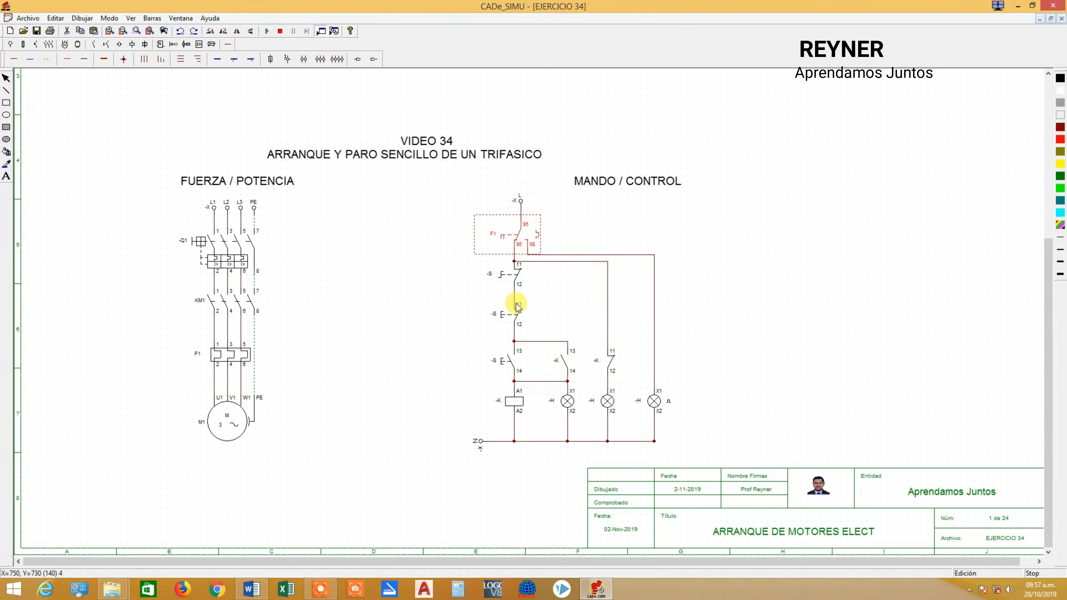
{"action": "double_click", "coordinate": [517, 286]}
{"action": "type", "text": "EM"}
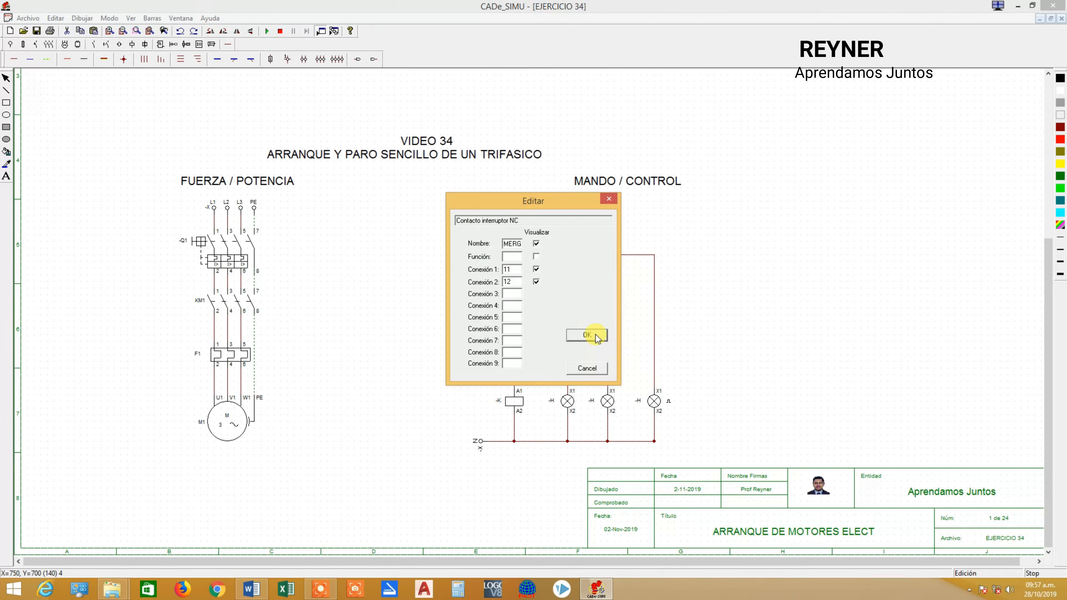
{"action": "left_click", "coordinate": [588, 335]}
Name the normally closed pushbutton OFF and the normally open pushbutton ON.
{"action": "double_click", "coordinate": [511, 311]}
{"action": "left_click", "coordinate": [510, 245]}
{"action": "left_click_drag", "start_coordinate": [511, 245], "coordinate": [464, 236]}
{"action": "type", "text": "OFF"}
{"action": "left_click", "coordinate": [587, 335]}
{"action": "left_click", "coordinate": [509, 361]}
{"action": "double_click", "coordinate": [509, 361]}
{"action": "left_click_drag", "start_coordinate": [515, 243], "coordinate": [466, 241]}
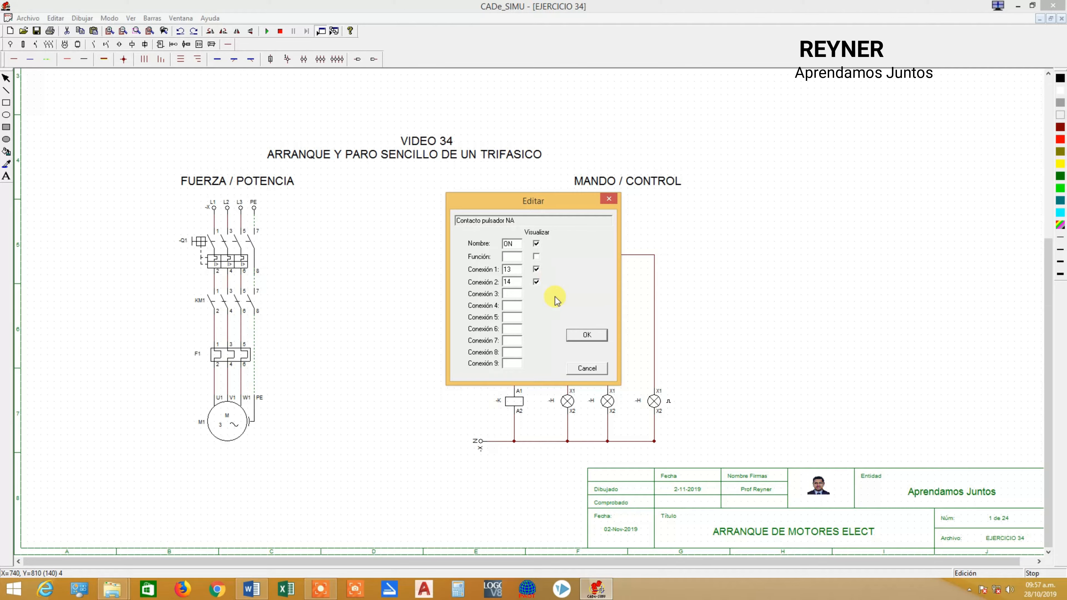
{"action": "left_click", "coordinate": [572, 335]}
Name the coil below the ON pushbutton KM1.
{"action": "double_click", "coordinate": [513, 401]}
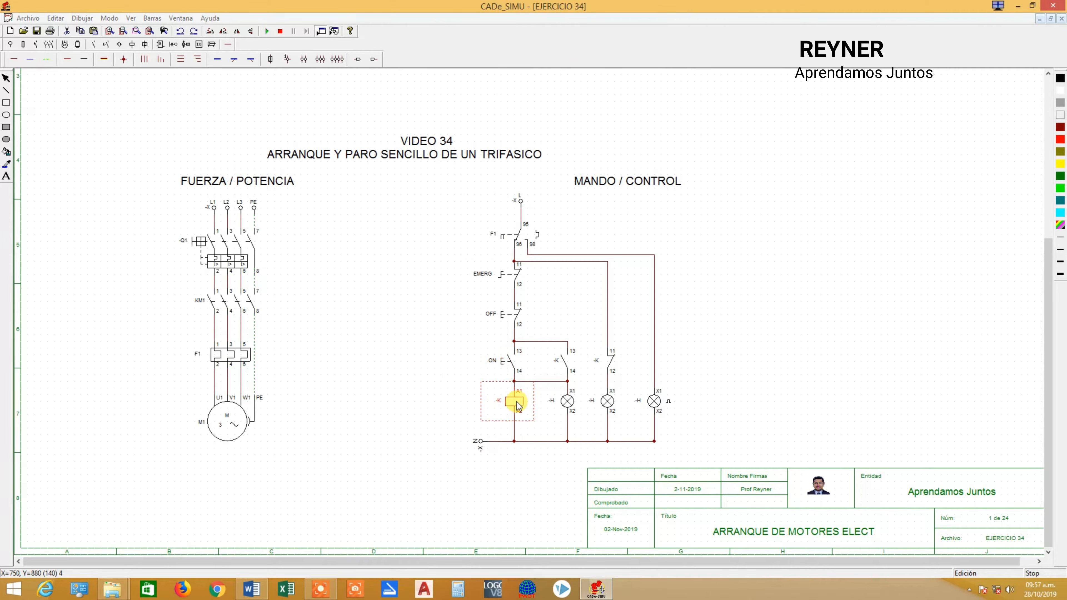
{"action": "left_click_drag", "start_coordinate": [523, 244], "coordinate": [480, 231]}
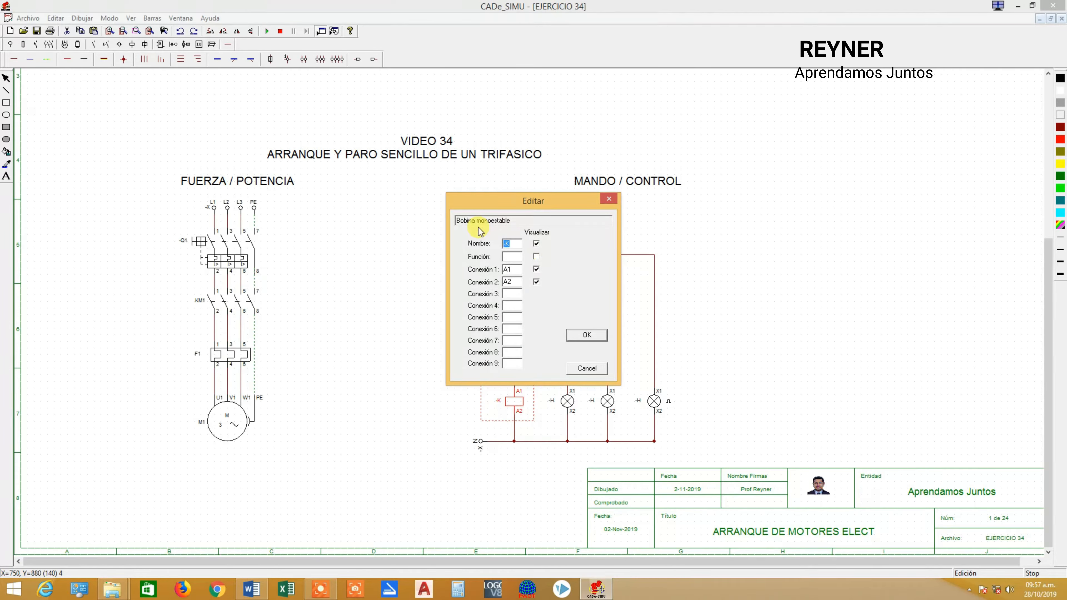
{"action": "type", "text": "KM1"}
{"action": "left_click", "coordinate": [587, 335]}
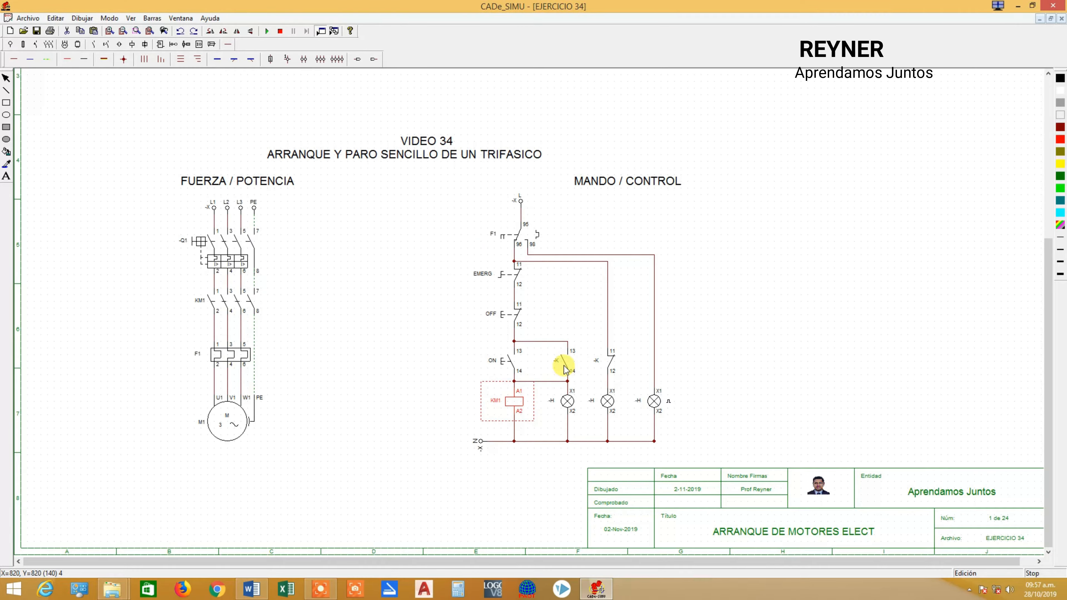
Name both the normally open auxiliary contact 13-14 and the normally closed auxiliary contact 11-12 KM1.
{"action": "double_click", "coordinate": [570, 359]}
{"action": "left_click_drag", "start_coordinate": [521, 244], "coordinate": [482, 217]}
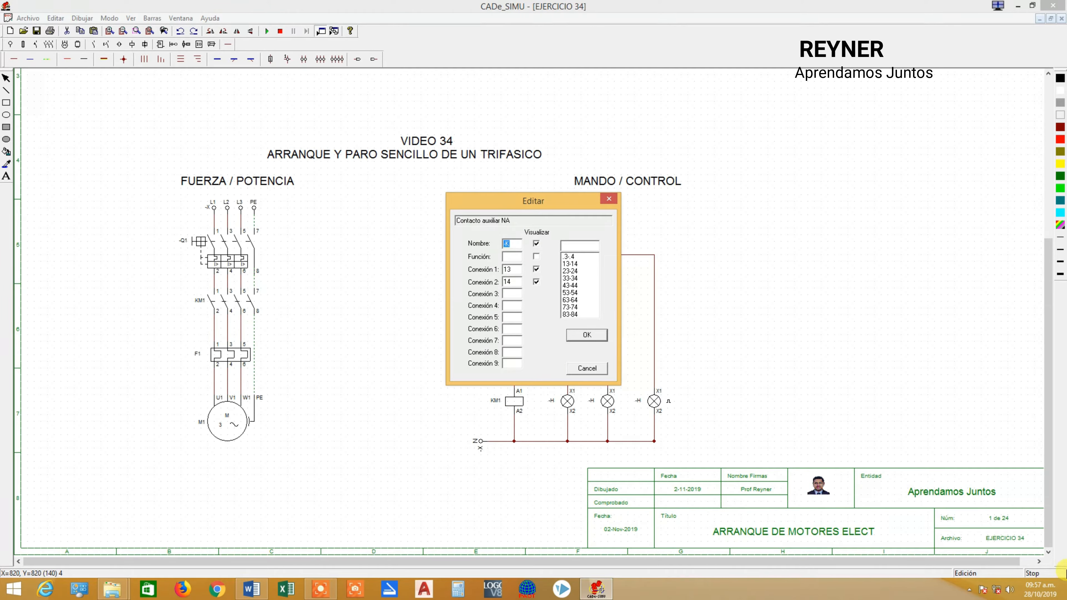
{"action": "type", "text": "KM"}
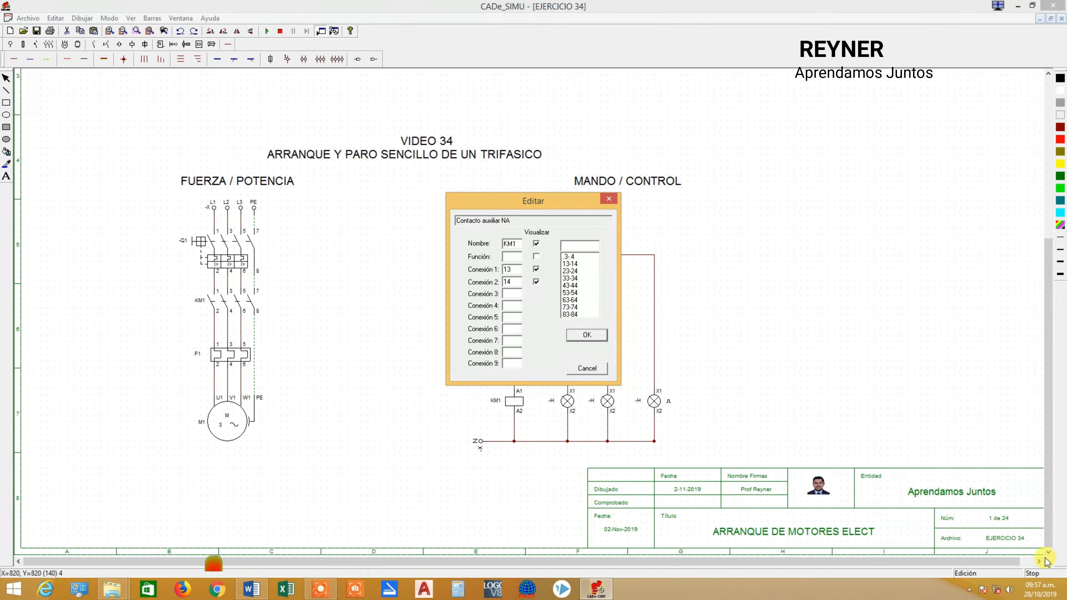
{"action": "type", "text": "1"}
{"action": "left_click", "coordinate": [588, 334]}
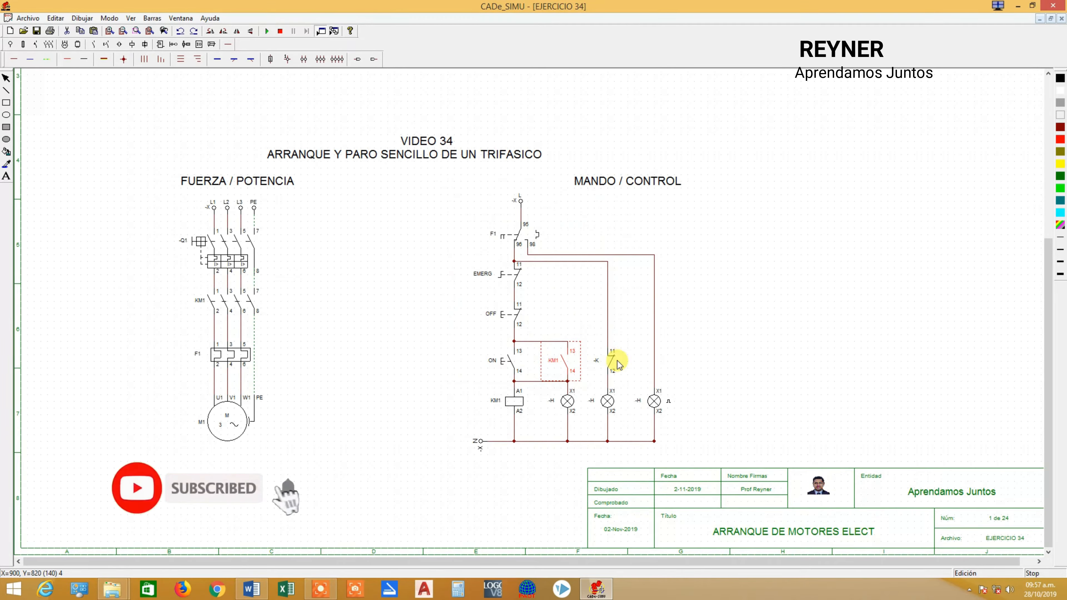
{"action": "double_click", "coordinate": [610, 359]}
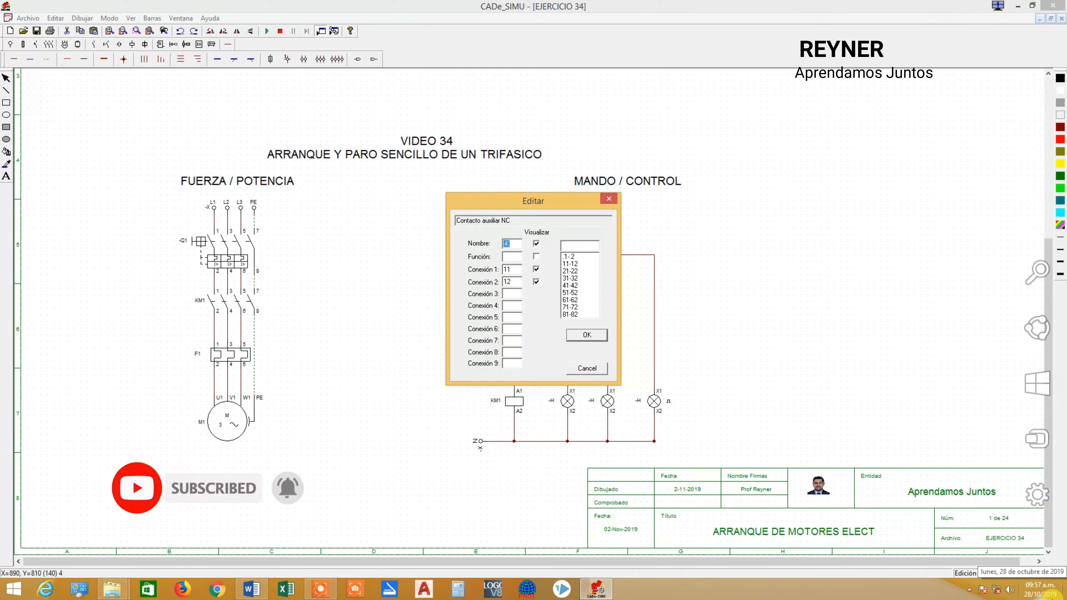
{"action": "type", "text": "KM1"}
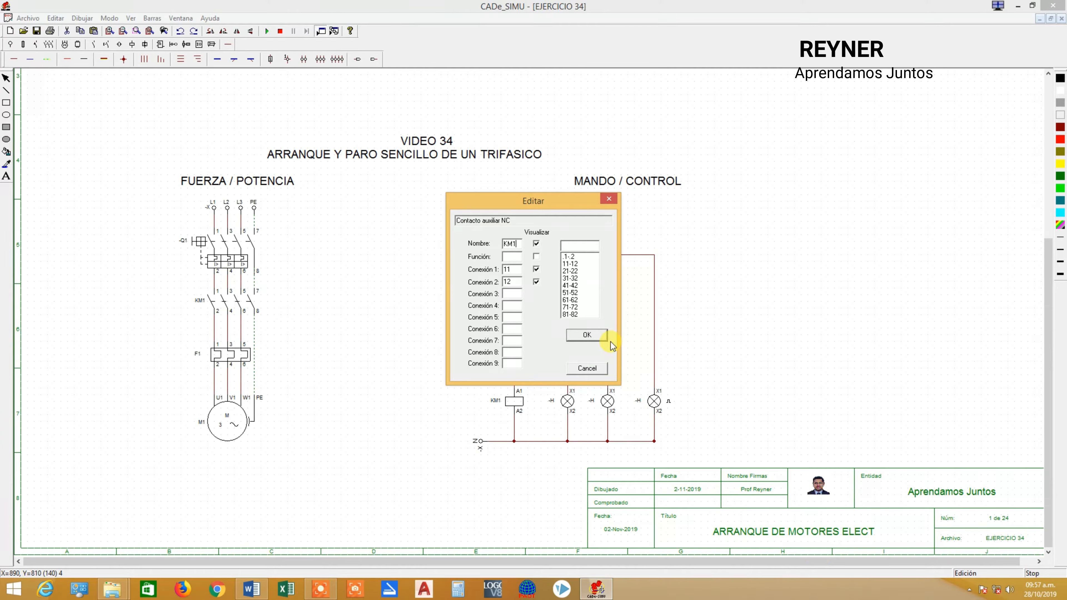
{"action": "left_click", "coordinate": [600, 337]}
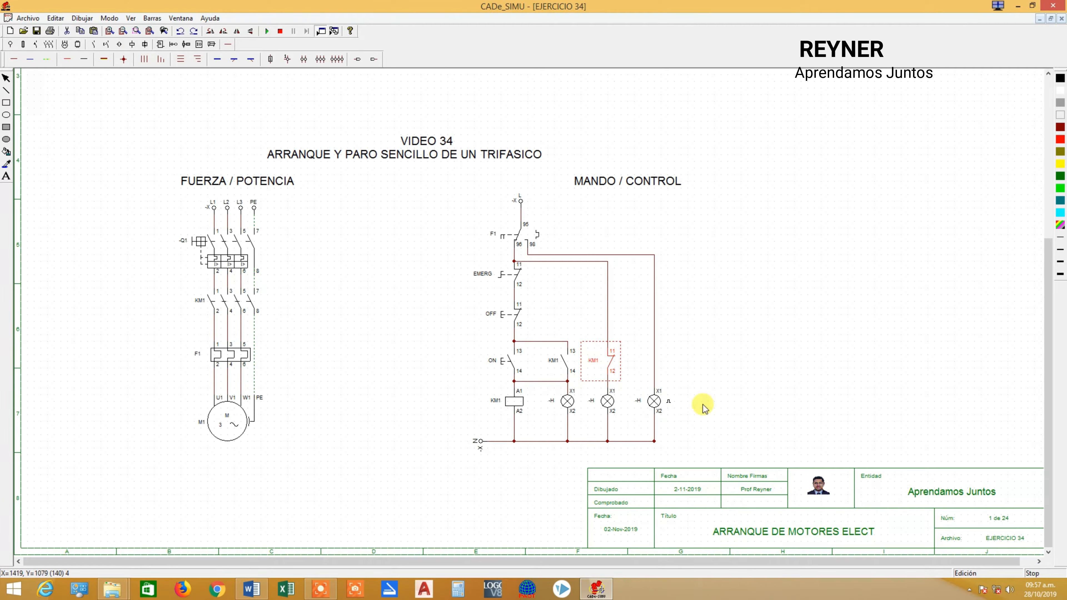
{"action": "double_click", "coordinate": [568, 402]}
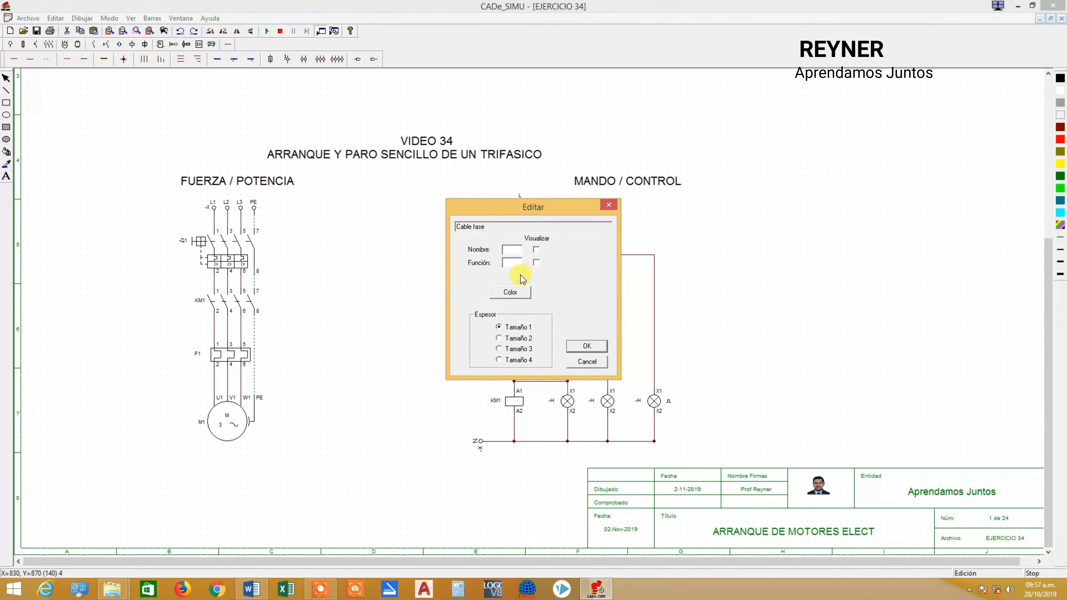
{"action": "left_click", "coordinate": [587, 361]}
{"action": "double_click", "coordinate": [568, 402]}
{"action": "left_click", "coordinate": [584, 358]}
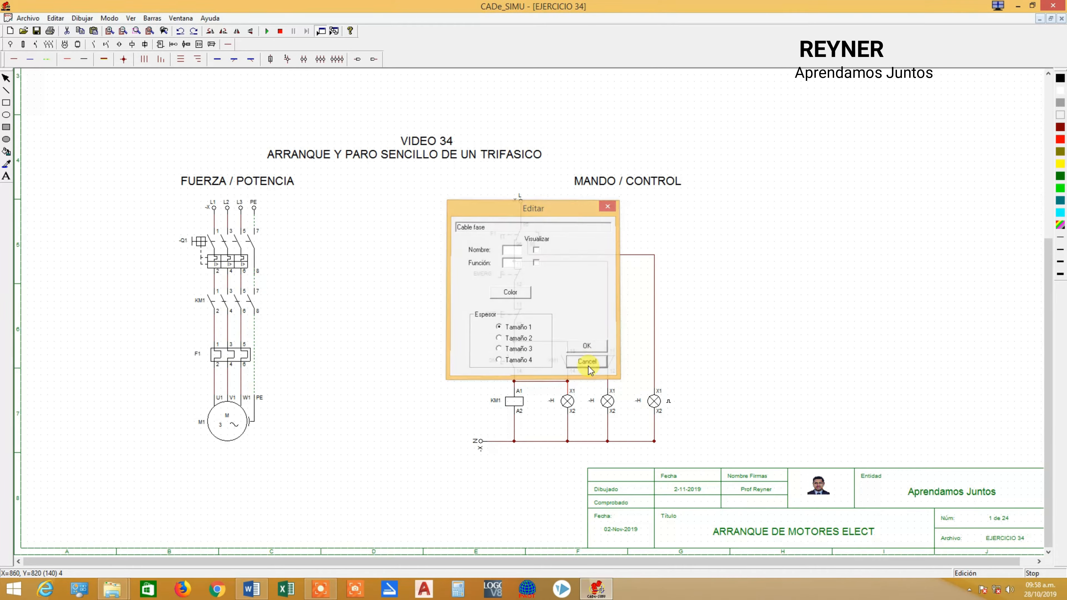
Name the lamp below the normally open KM1 contact H1, and the one below the normally closed contact H2 with colour Rojo.
{"action": "double_click", "coordinate": [567, 401]}
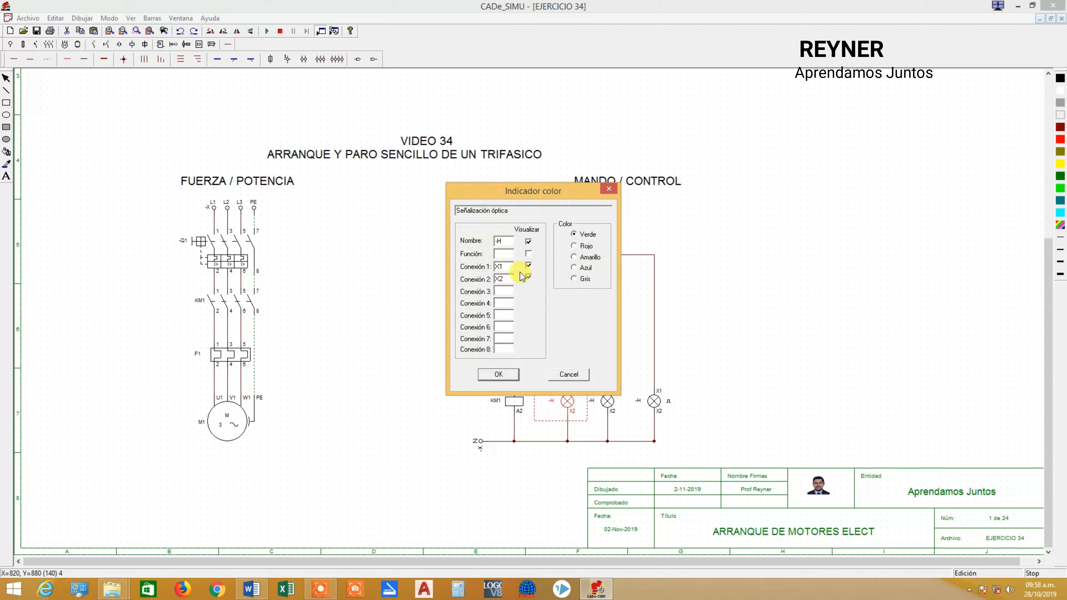
{"action": "left_click_drag", "start_coordinate": [506, 243], "coordinate": [452, 239]}
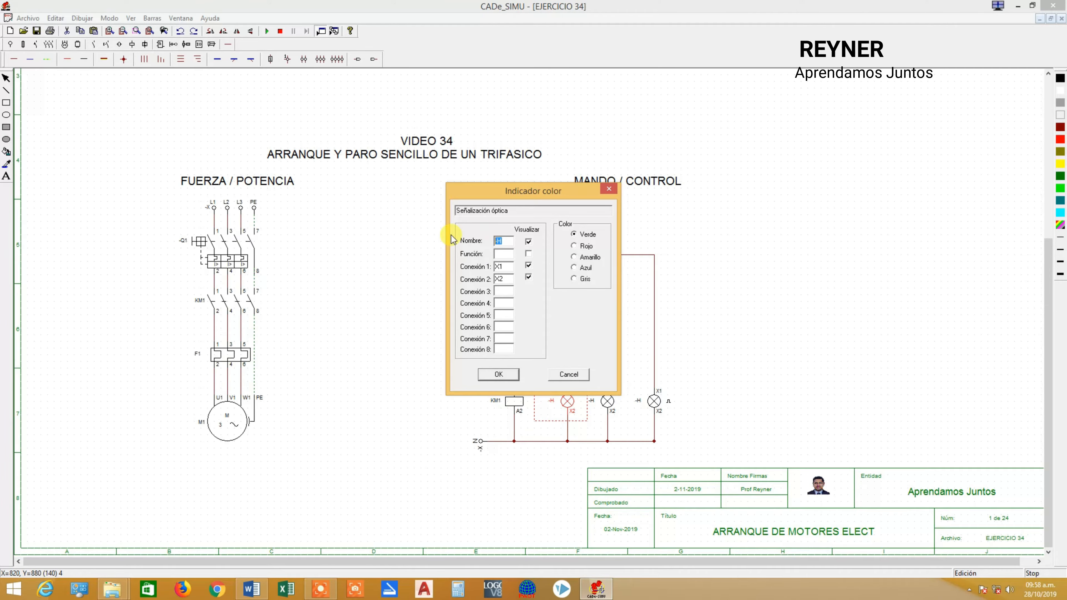
{"action": "type", "text": "H1"}
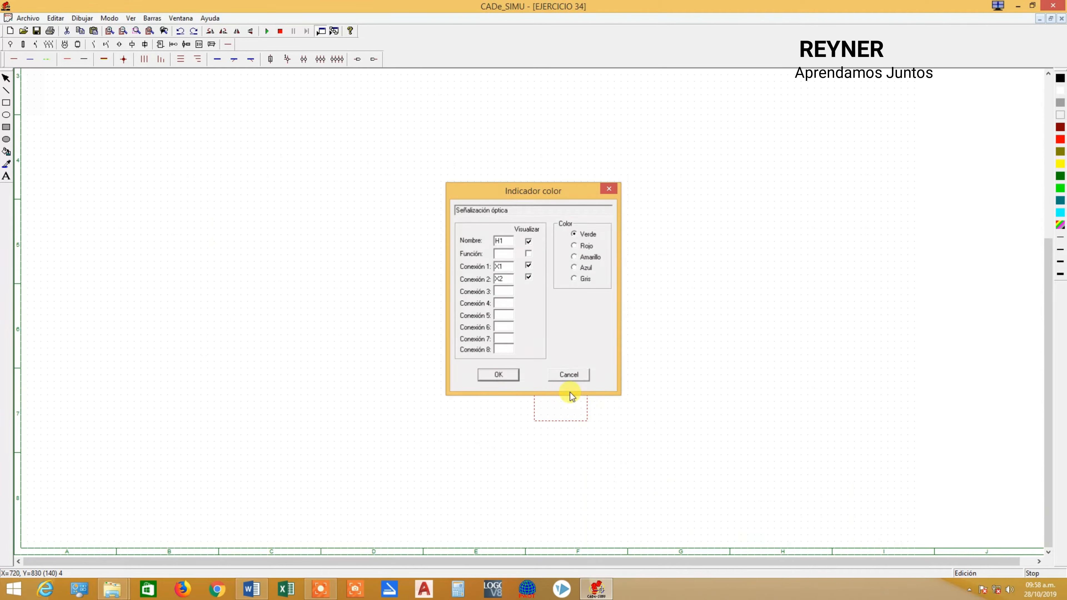
{"action": "key", "text": "Return"}
{"action": "double_click", "coordinate": [607, 401]}
{"action": "left_click_drag", "start_coordinate": [506, 241], "coordinate": [465, 228]}
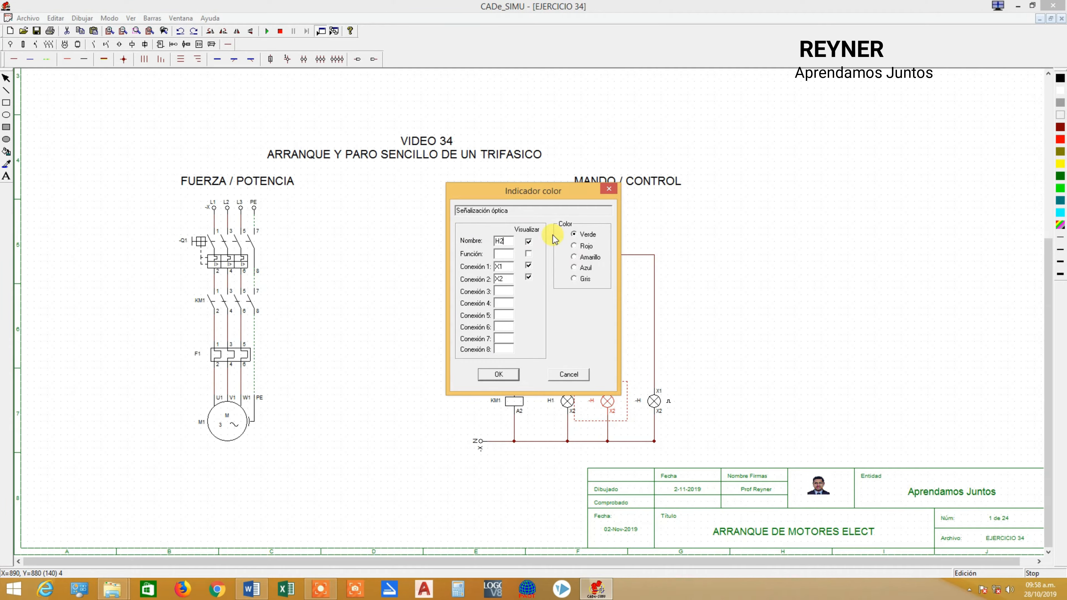
{"action": "left_click", "coordinate": [499, 374]}
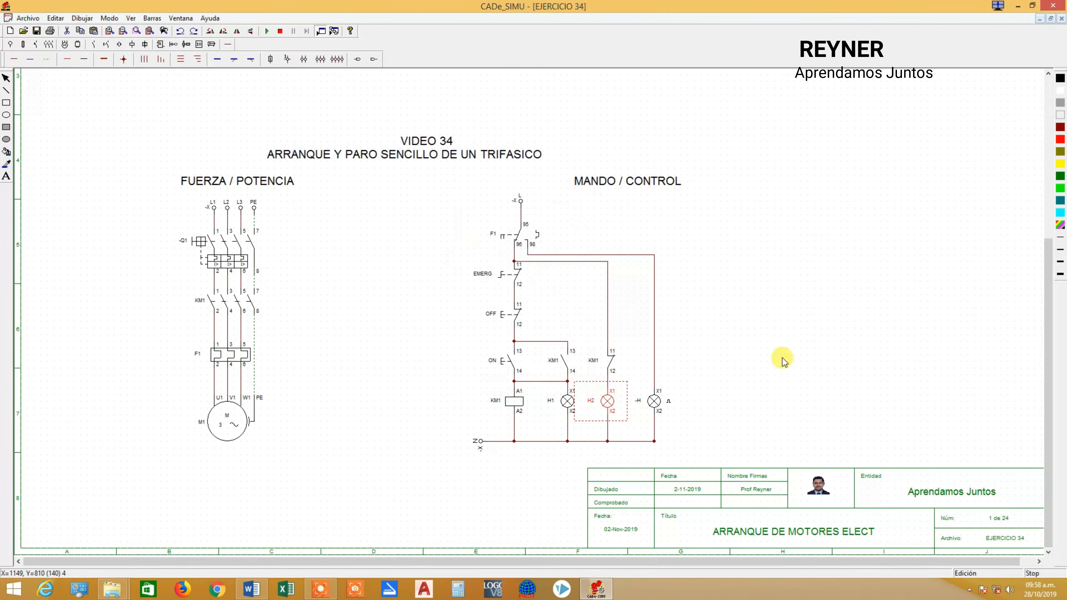
Name the flashing lamp H3 and set its colour to Amarillo.
{"action": "double_click", "coordinate": [652, 402]}
{"action": "double_click", "coordinate": [506, 240]}
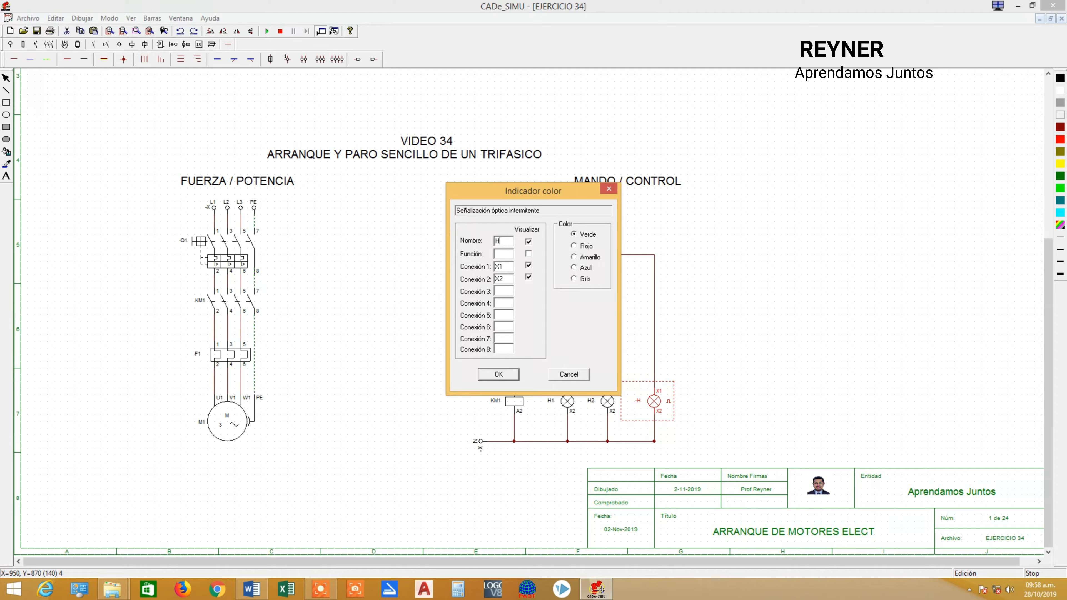
{"action": "type", "text": "H3"}
{"action": "left_click", "coordinate": [499, 375]}
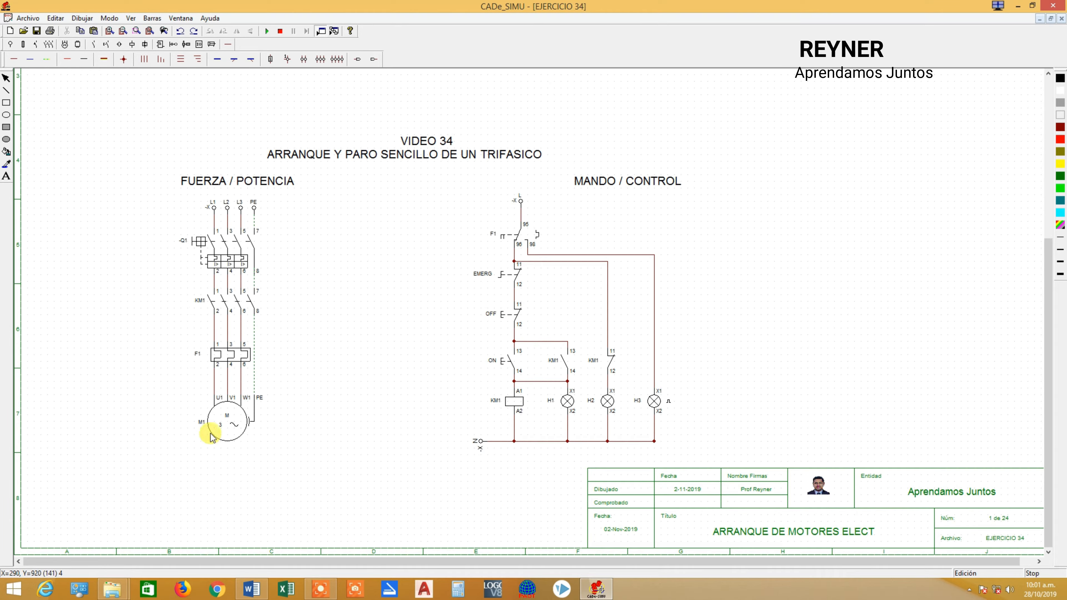
Start the simulation, close breaker Q1, and start and stop the motor with the ON and OFF pushbuttons.
{"action": "left_click", "coordinate": [267, 31]}
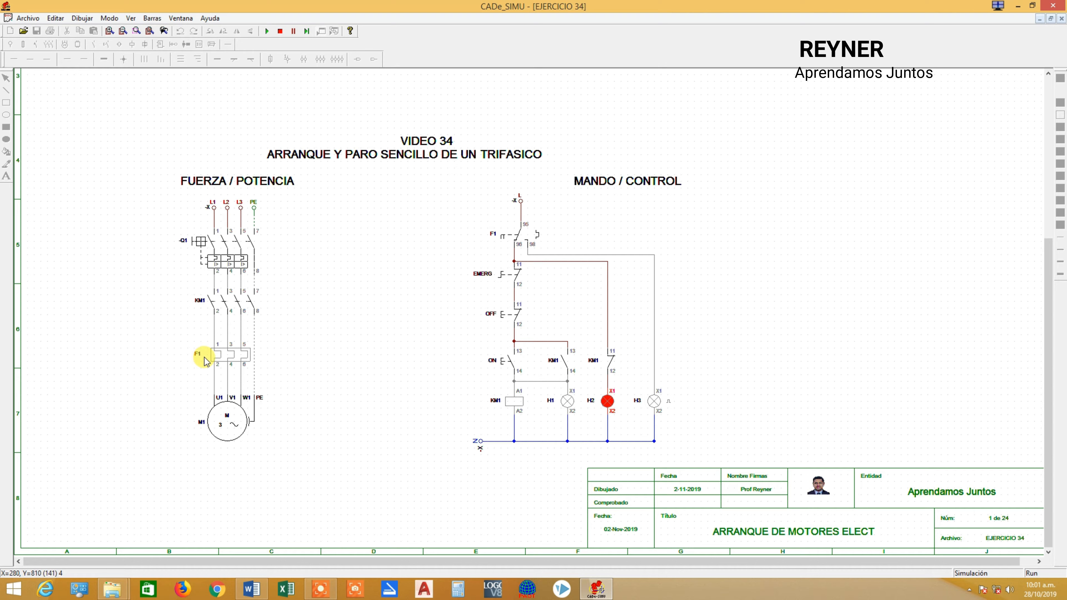
{"action": "left_click", "coordinate": [219, 244]}
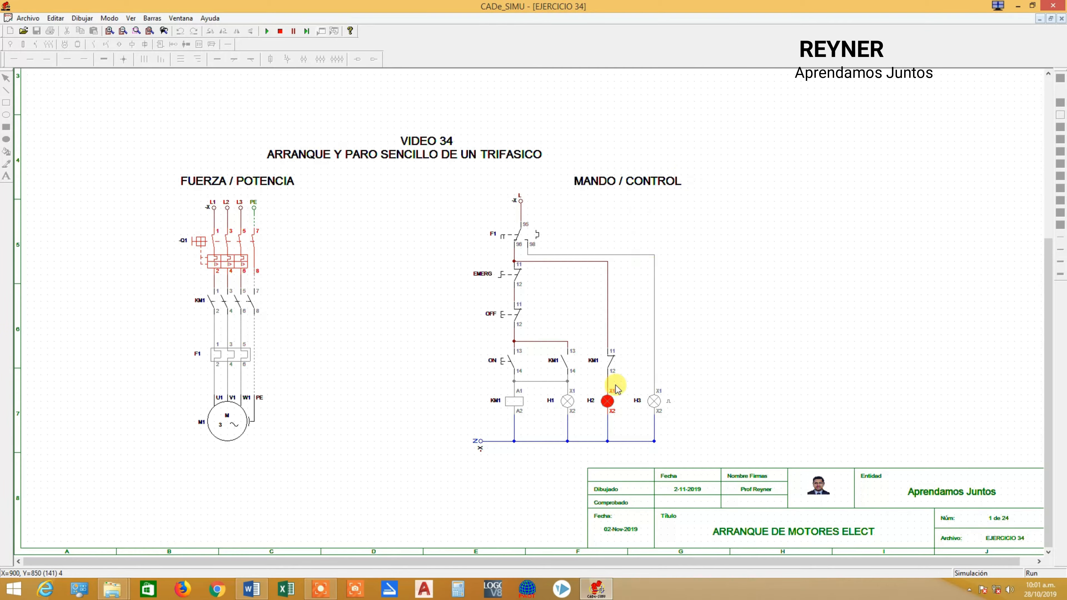
{"action": "left_click", "coordinate": [510, 360]}
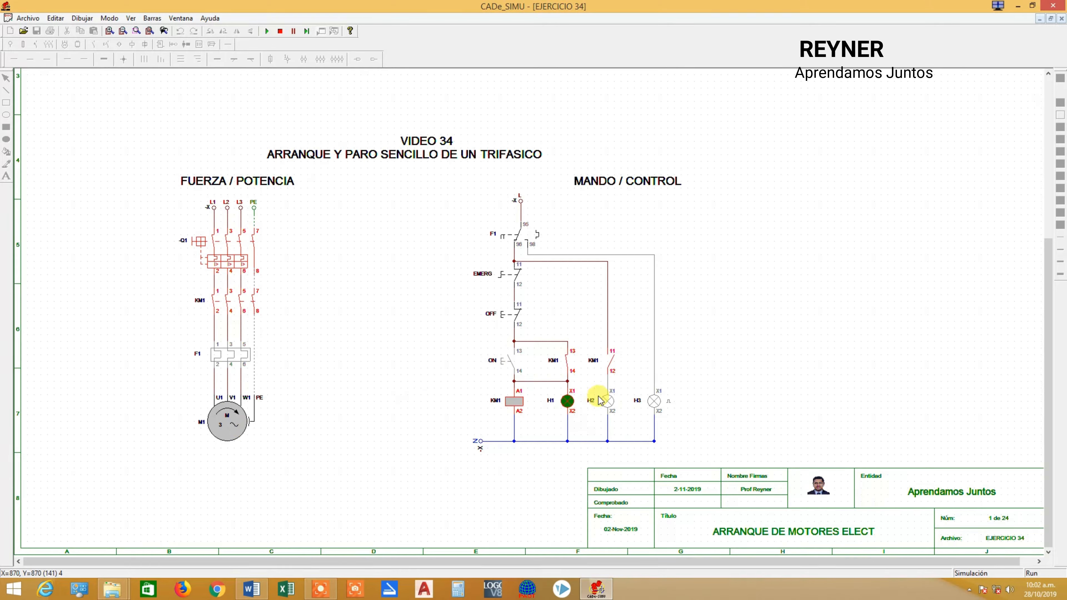
{"action": "left_click", "coordinate": [513, 315]}
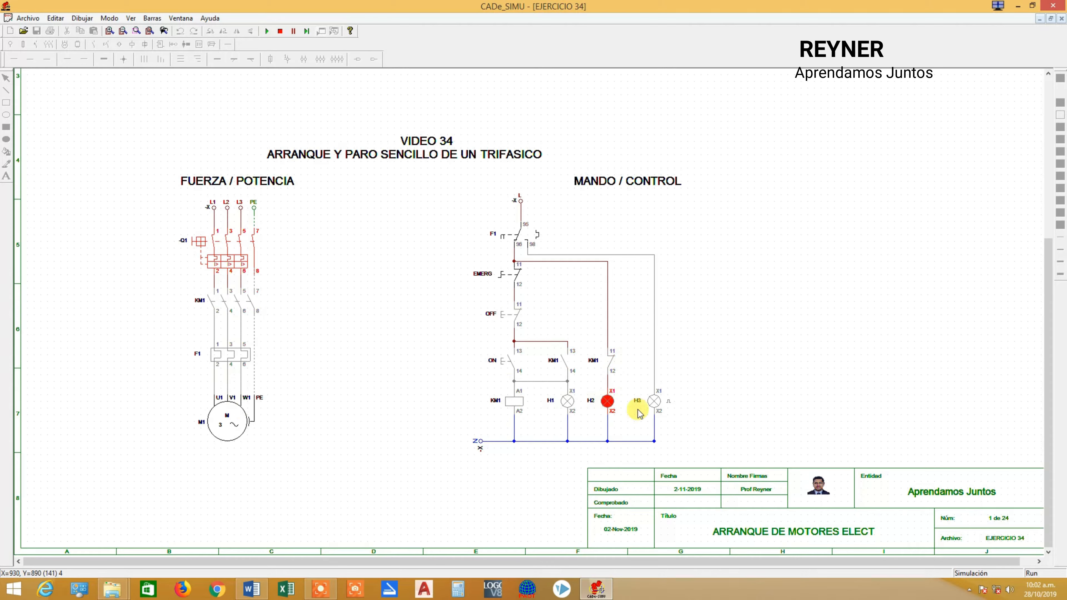
Start the motor with ON, stop it with the EMERG switch and reset that switch.
{"action": "left_click", "coordinate": [511, 360]}
{"action": "left_click", "coordinate": [513, 275]}
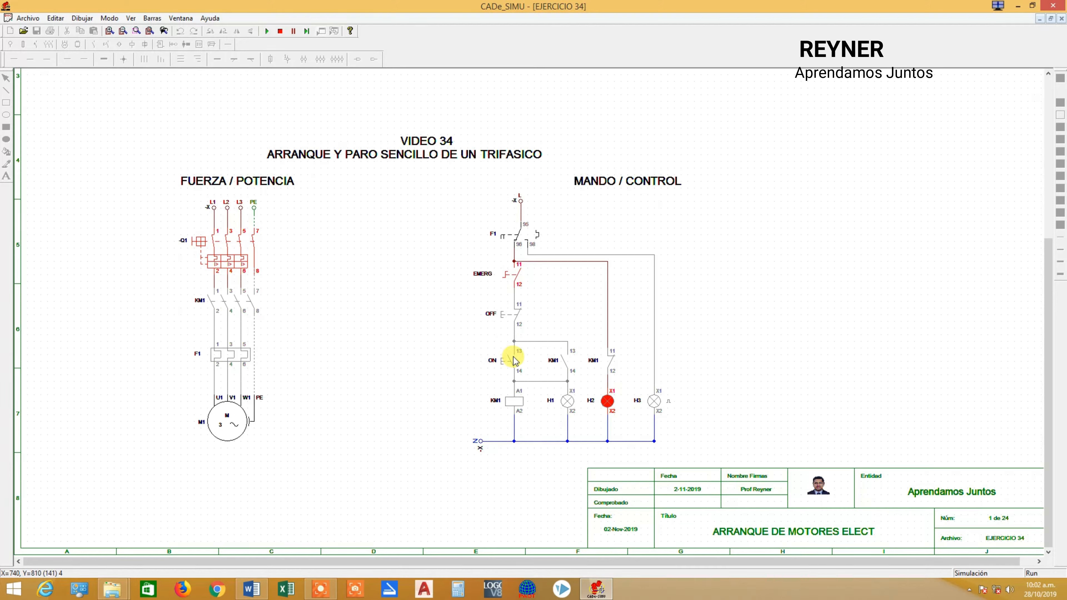
{"action": "left_click", "coordinate": [521, 278]}
{"action": "left_click", "coordinate": [520, 280]}
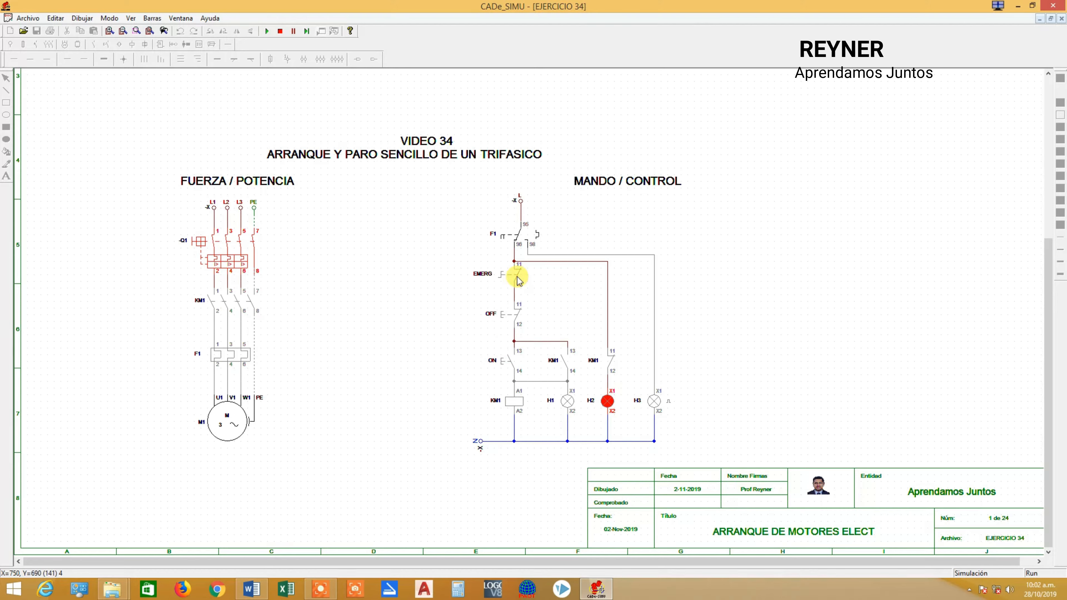
Cycle the simulated motor with ON and OFF, and trip thermal relay F1 while the motor runs.
{"action": "left_click", "coordinate": [511, 361]}
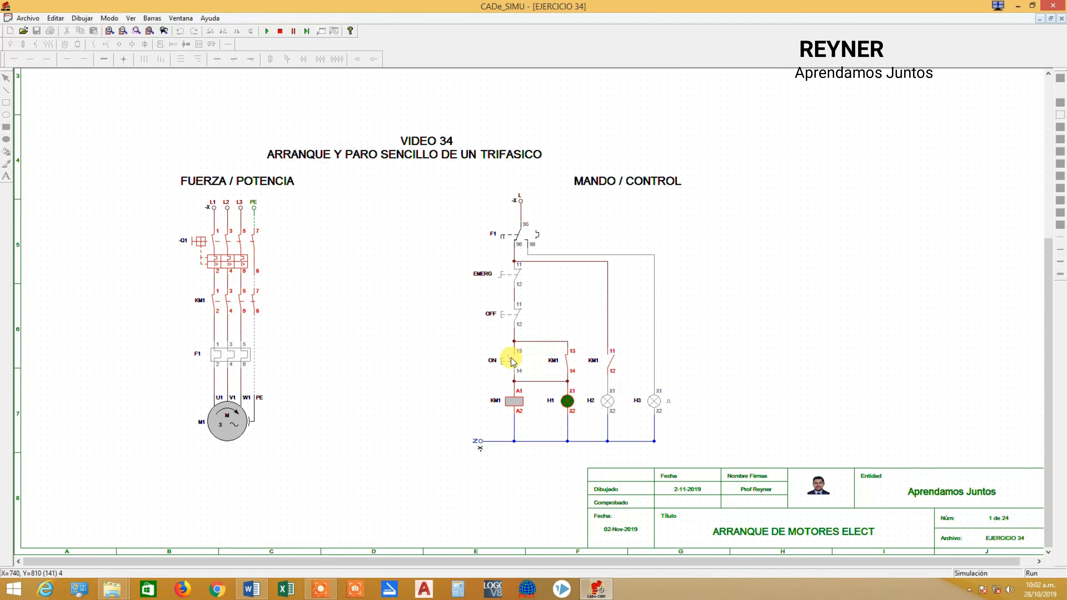
{"action": "left_click", "coordinate": [509, 314]}
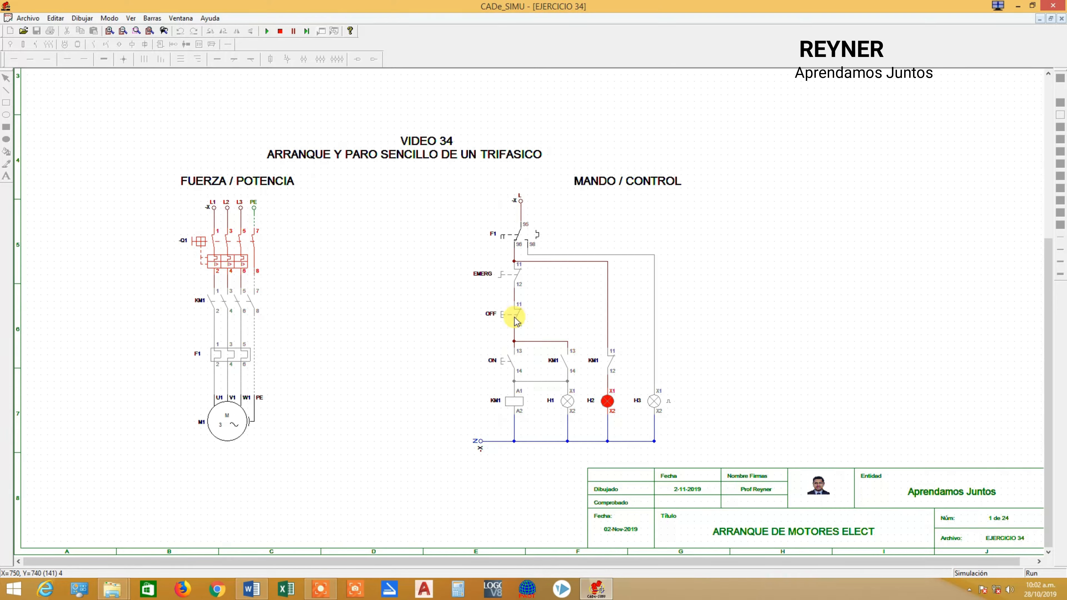
{"action": "left_click", "coordinate": [517, 362]}
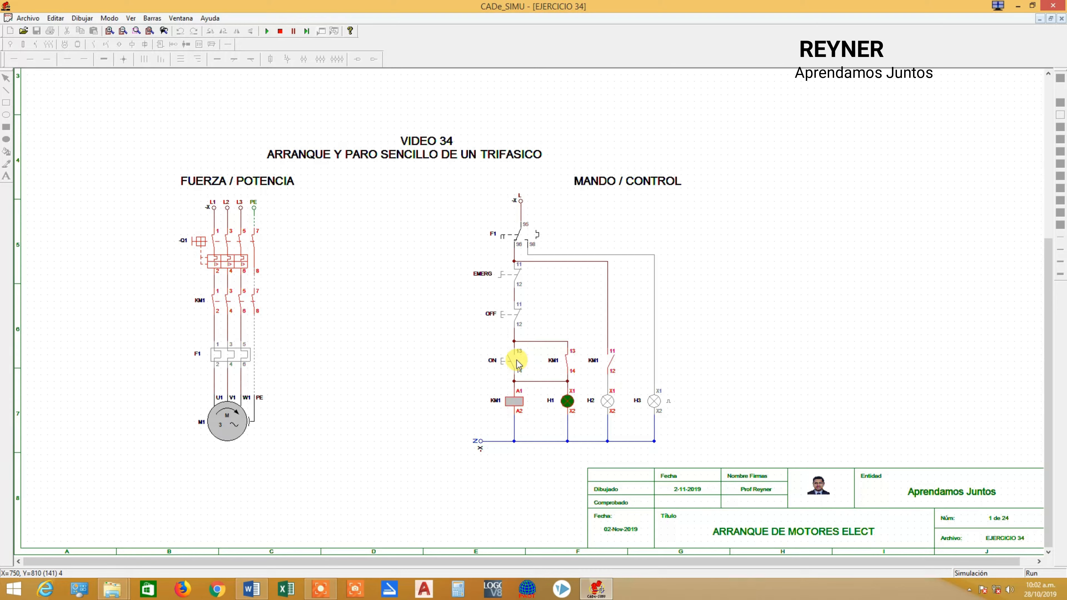
{"action": "left_click", "coordinate": [253, 351]}
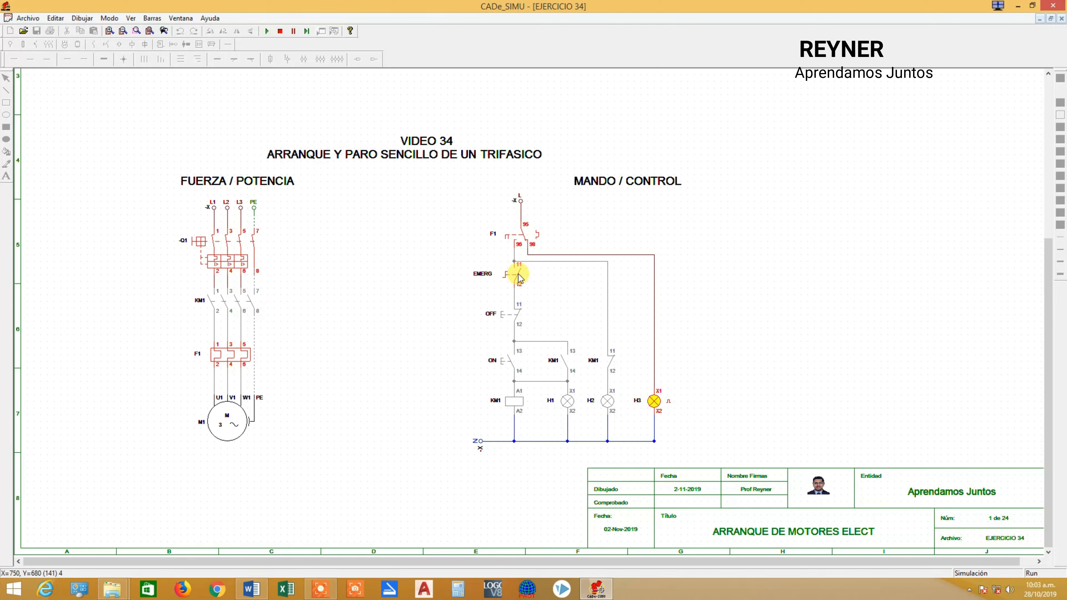
Open breaker Q1, reset thermal relay F1 in the power circuit and close Q1 again.
{"action": "left_click", "coordinate": [228, 250]}
{"action": "left_click", "coordinate": [223, 358]}
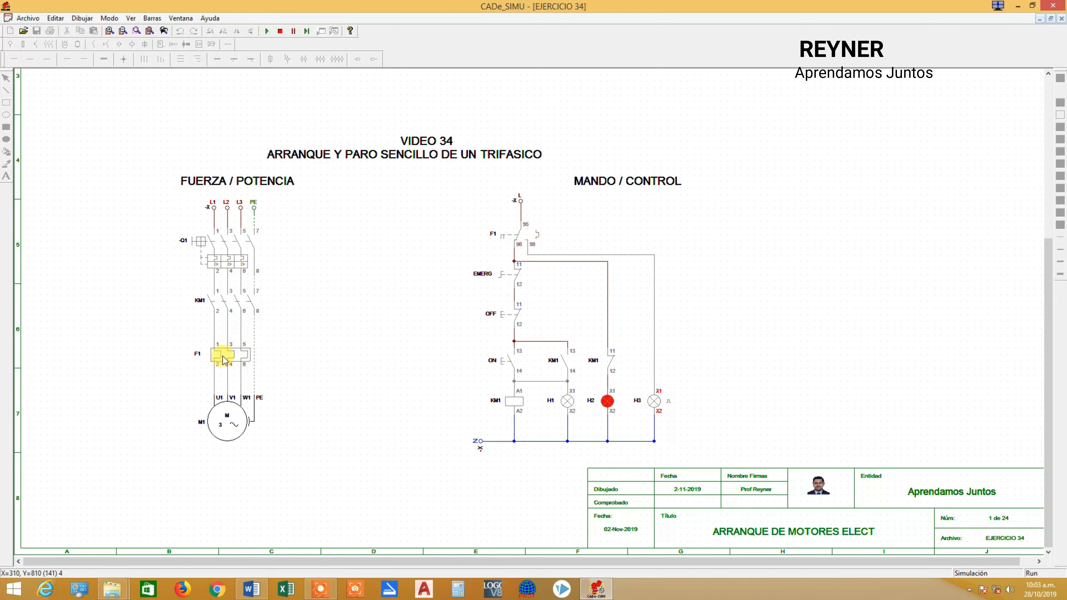
{"action": "left_click", "coordinate": [233, 247]}
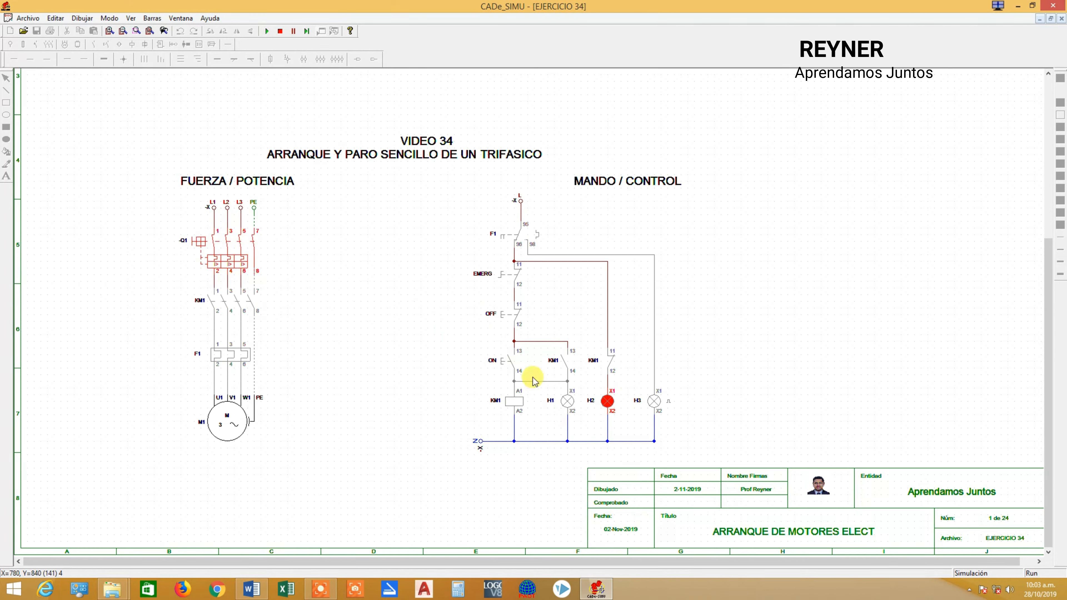
Start the motor with ON after the thermal reset, stop it with OFF and start it once more.
{"action": "left_click", "coordinate": [513, 361]}
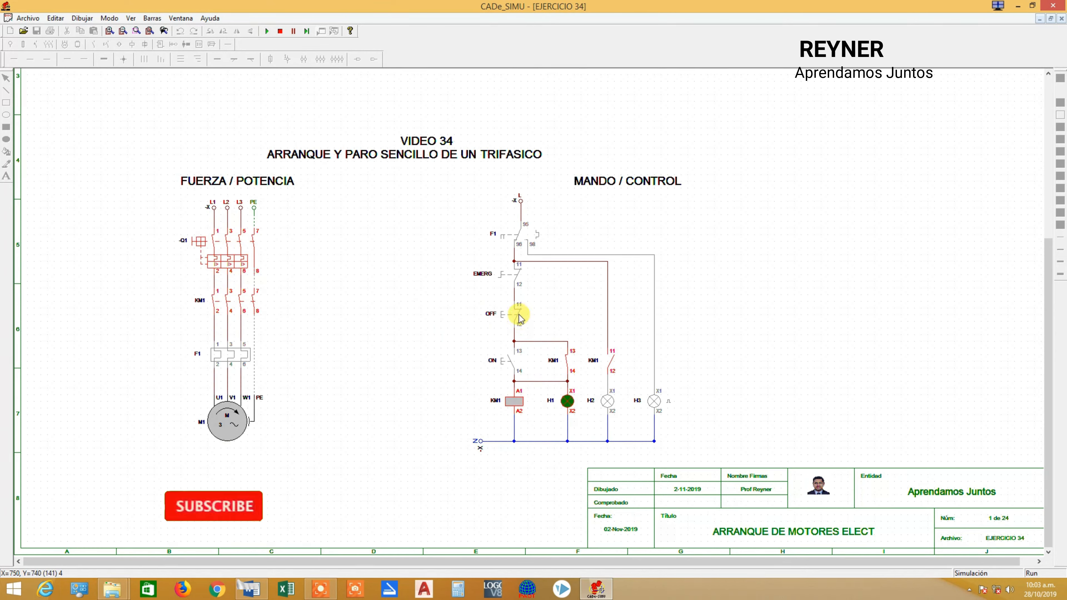
{"action": "left_click", "coordinate": [518, 315]}
{"action": "left_click", "coordinate": [509, 361]}
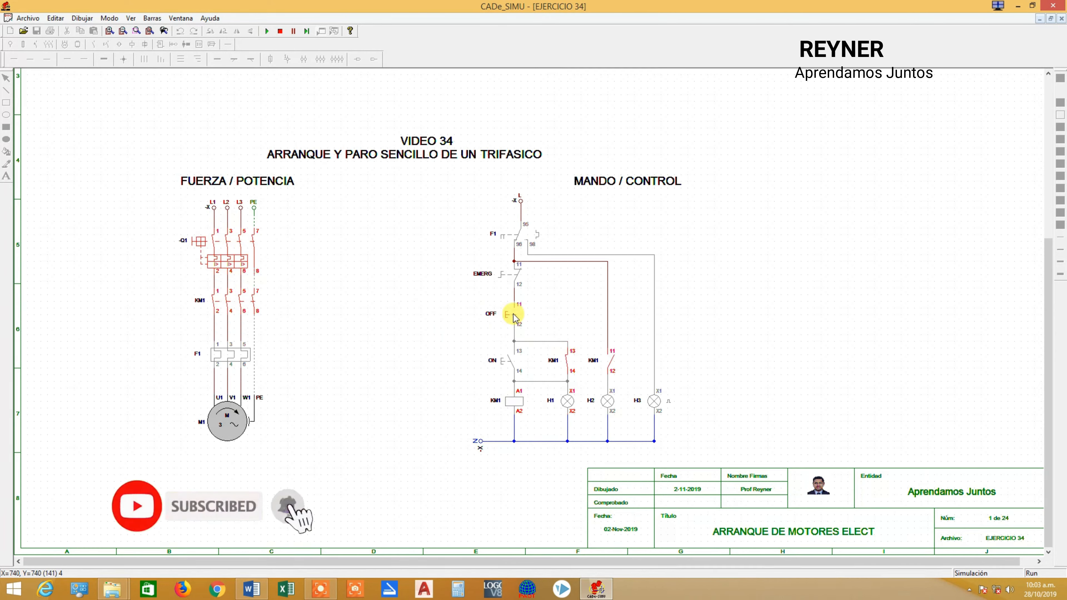